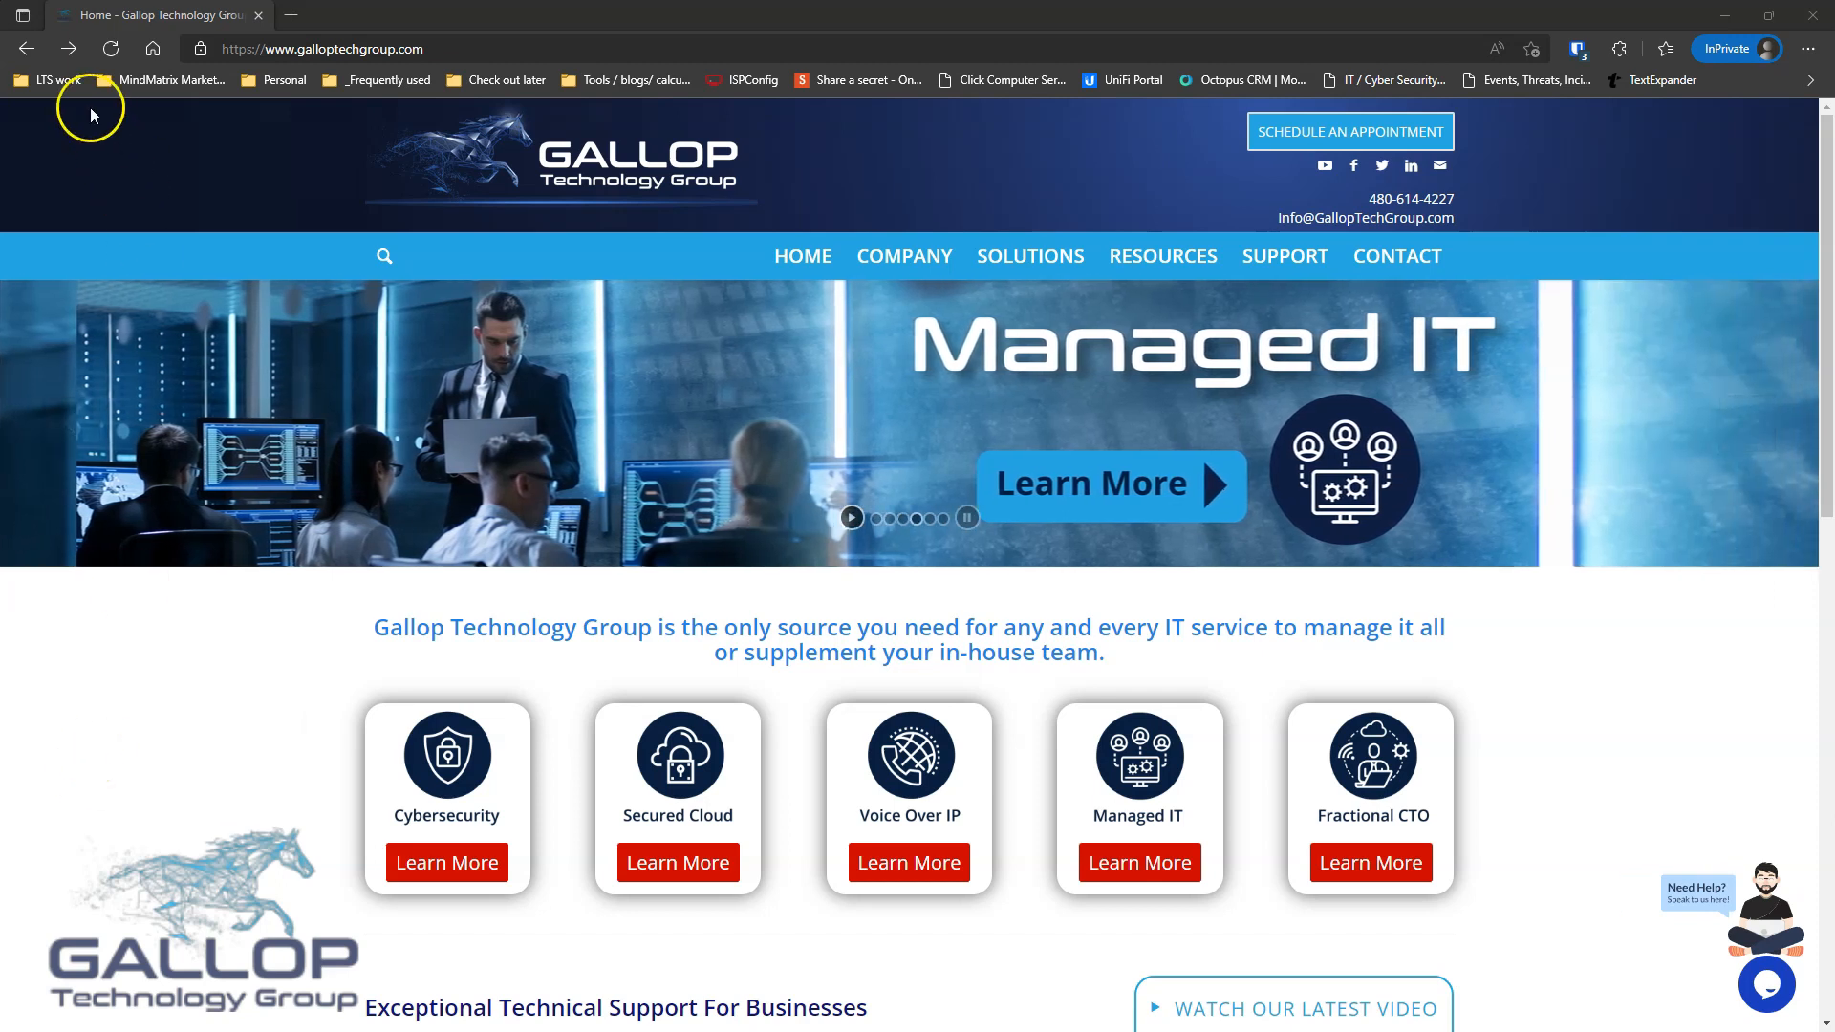
- Open the Microsoft 365 admin center and go to its Compliance admin center
{"action": "left_click", "coordinate": [70, 48]}
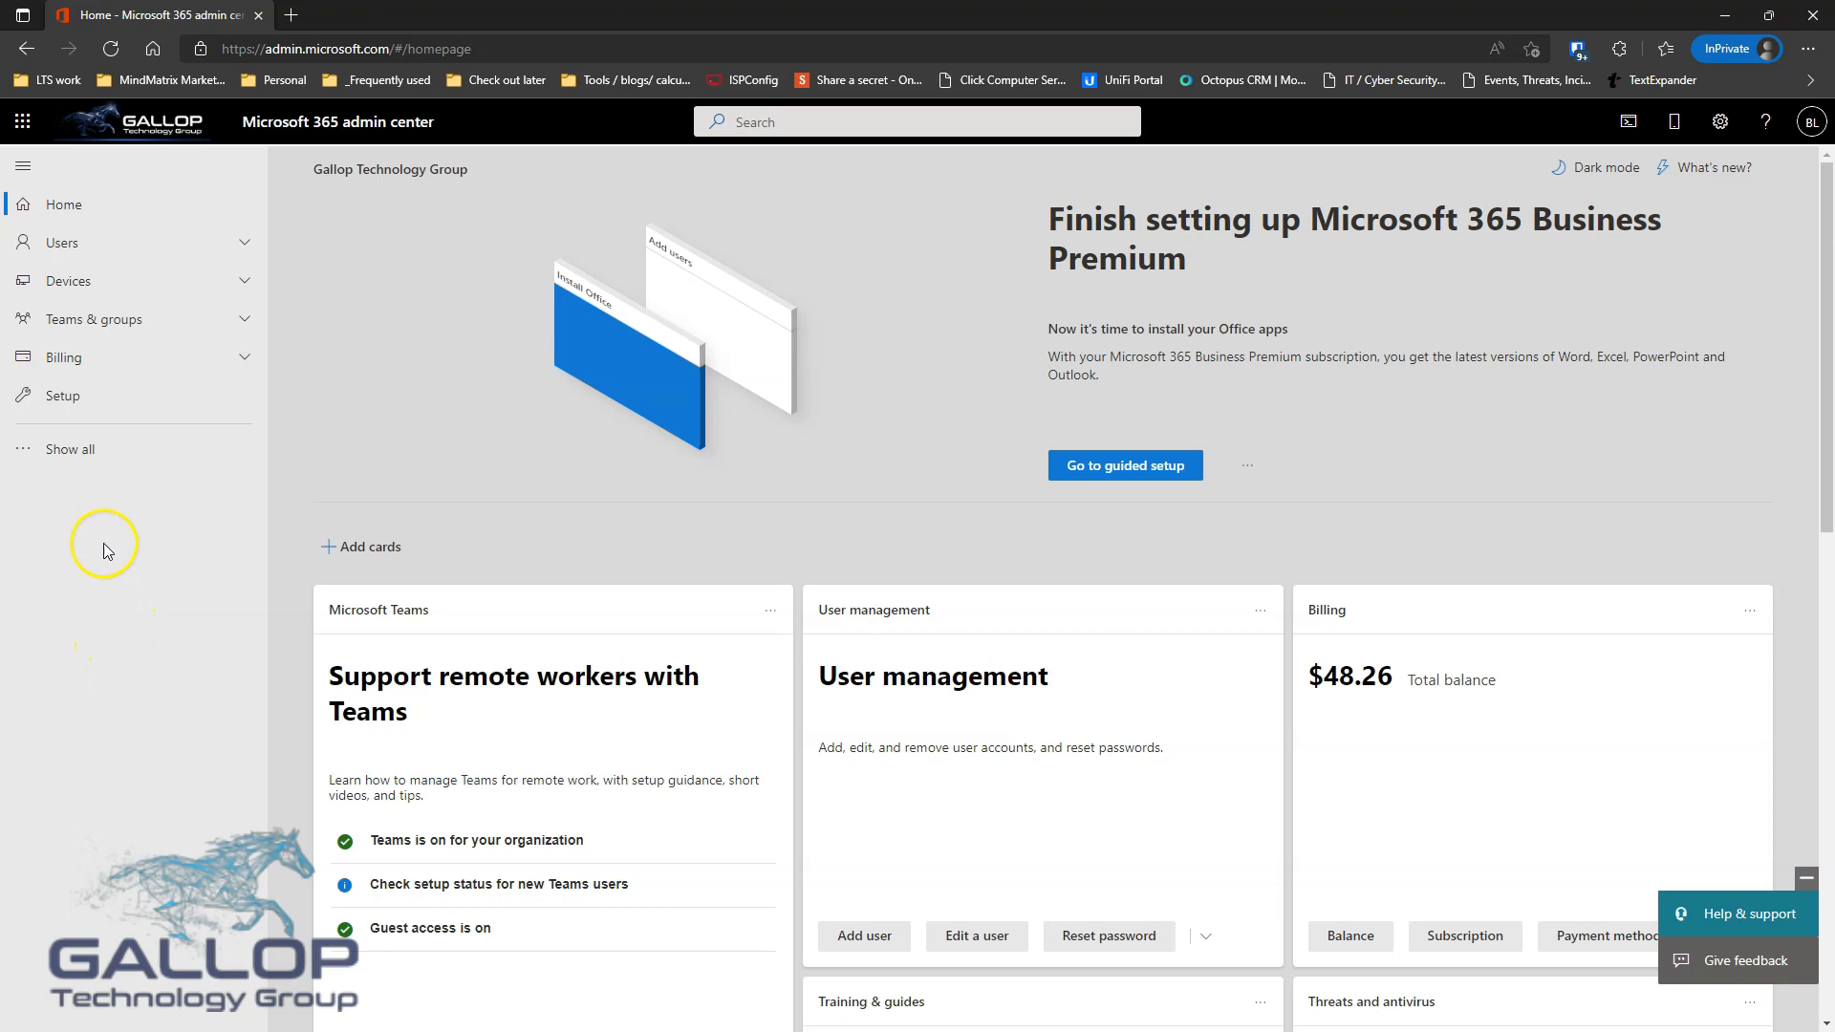
{"action": "left_click", "coordinate": [76, 450]}
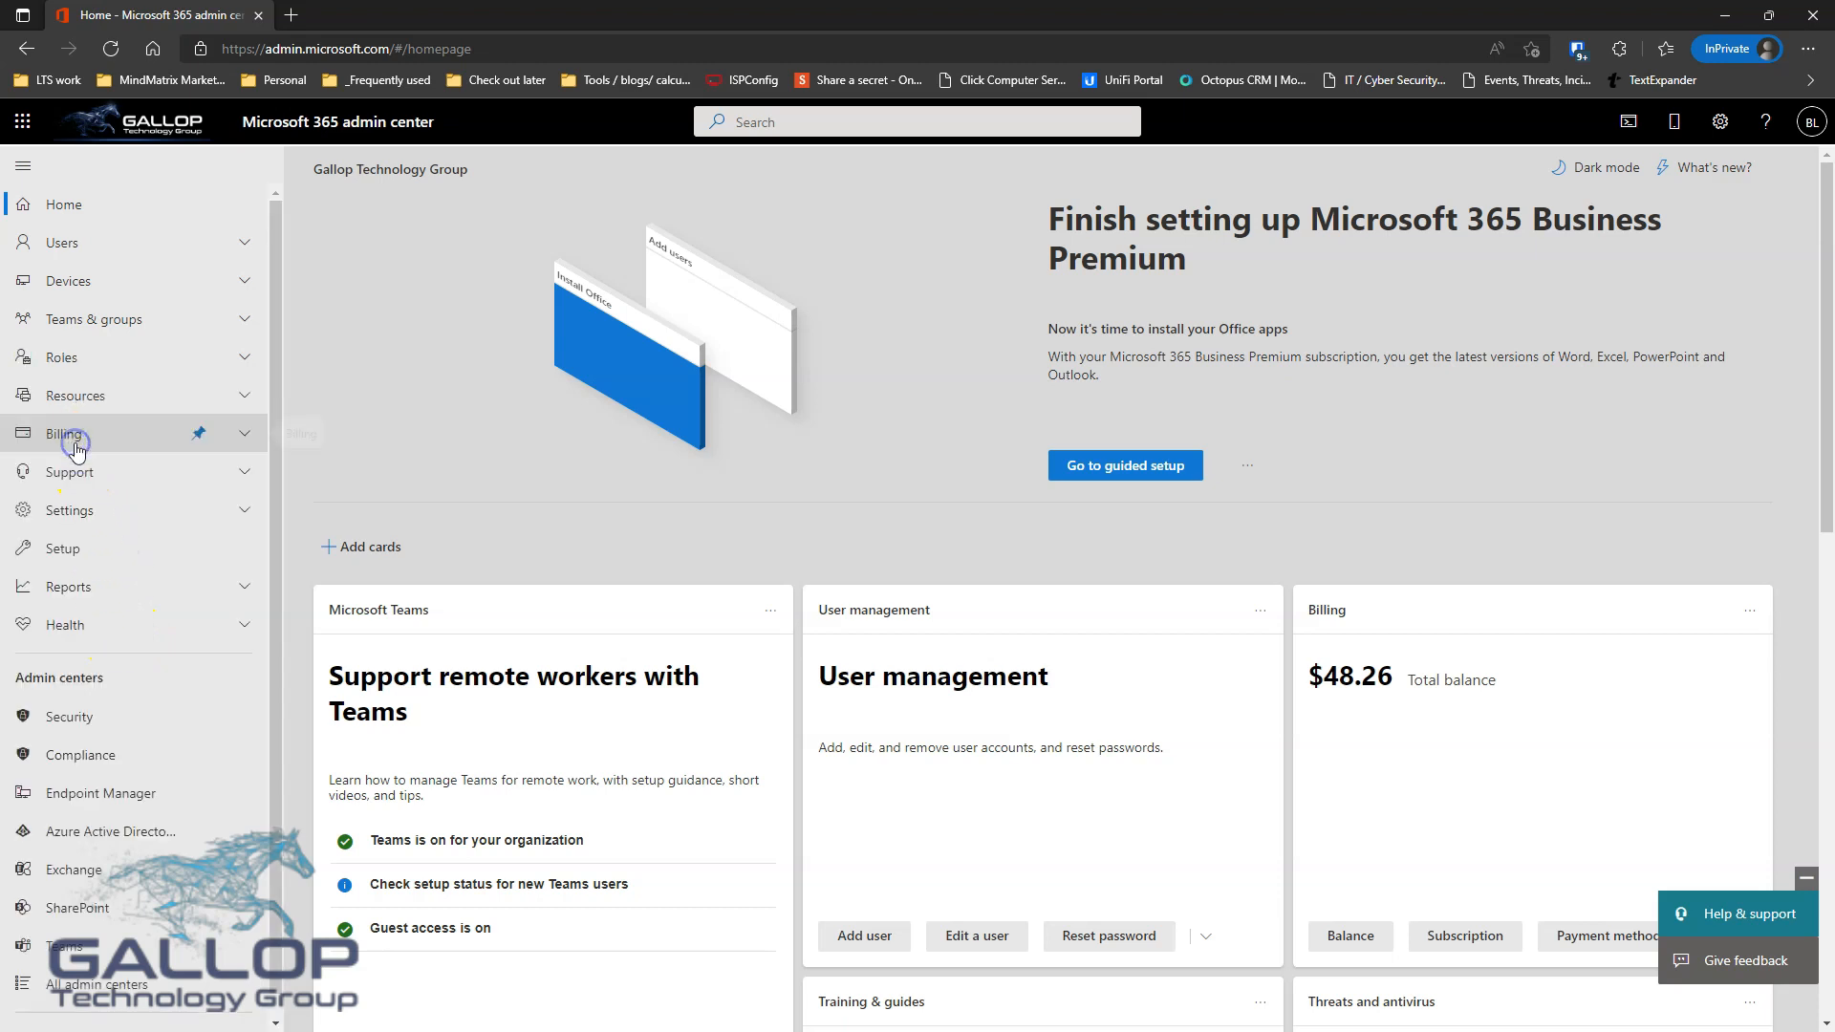
{"action": "left_click", "coordinate": [76, 760]}
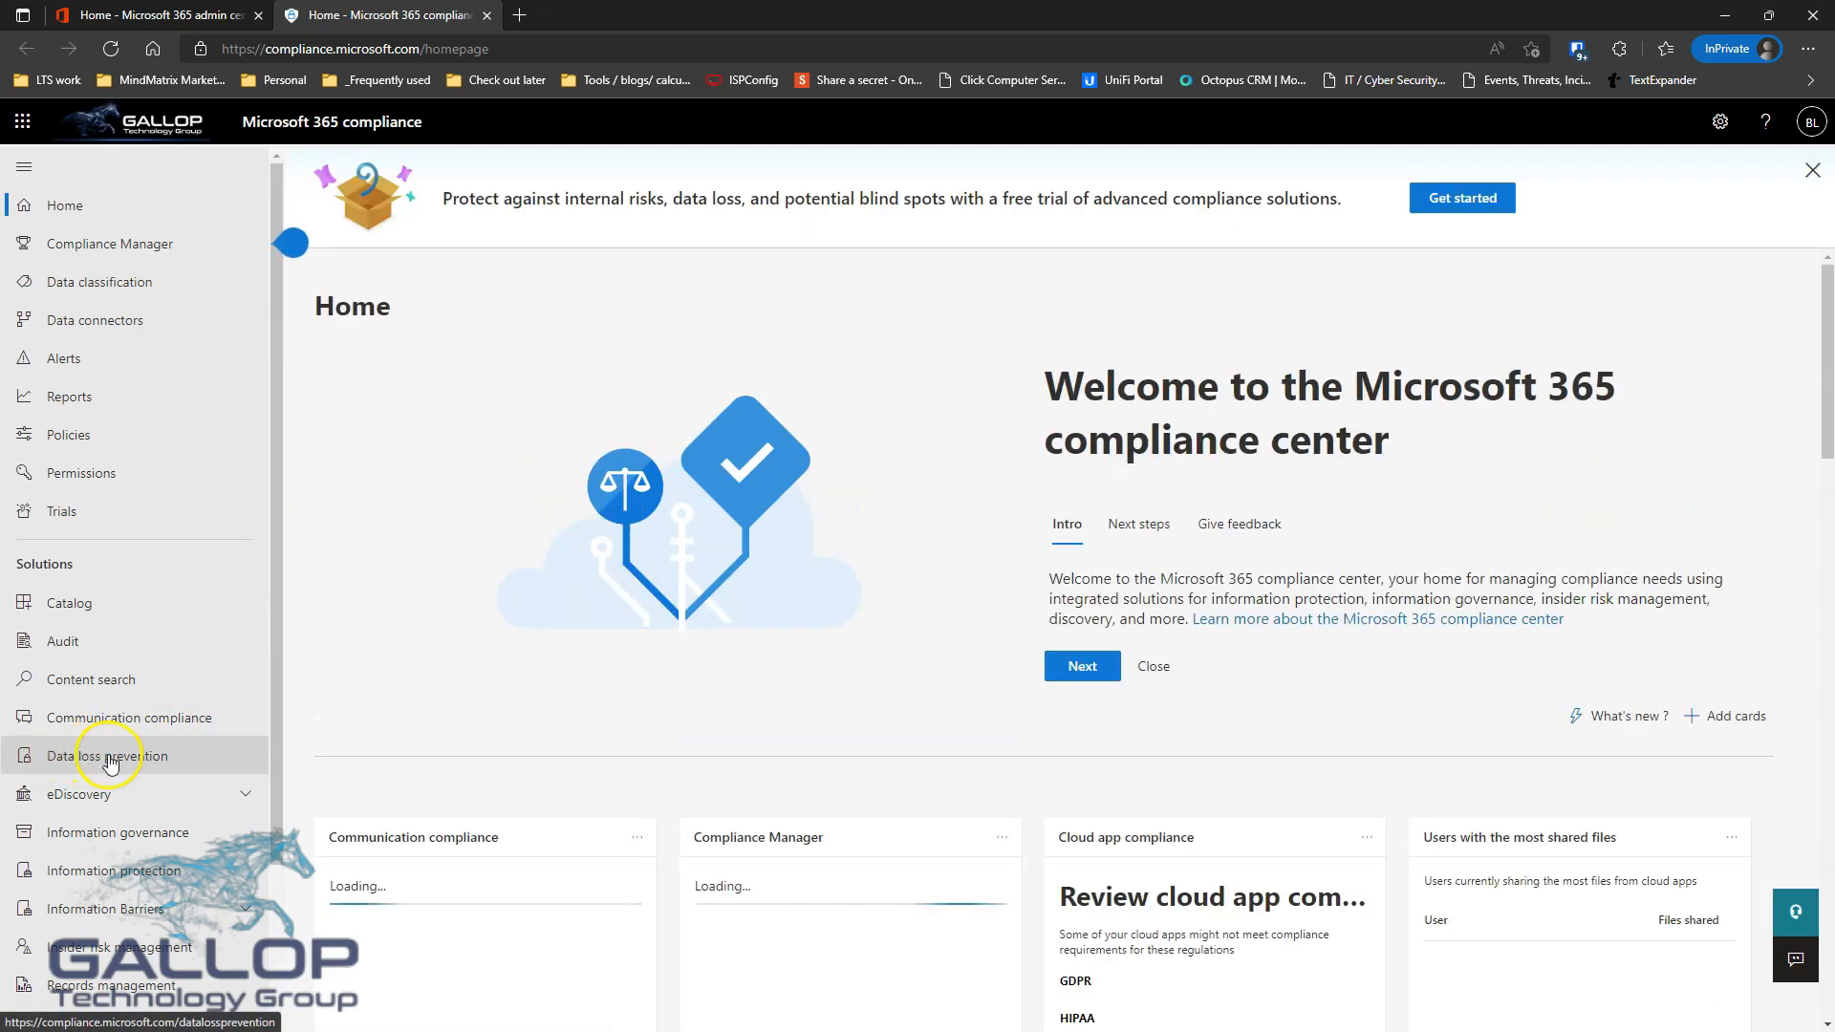
- Open the data loss prevention policies and start creating a new policy
{"action": "left_click", "coordinate": [108, 758]}
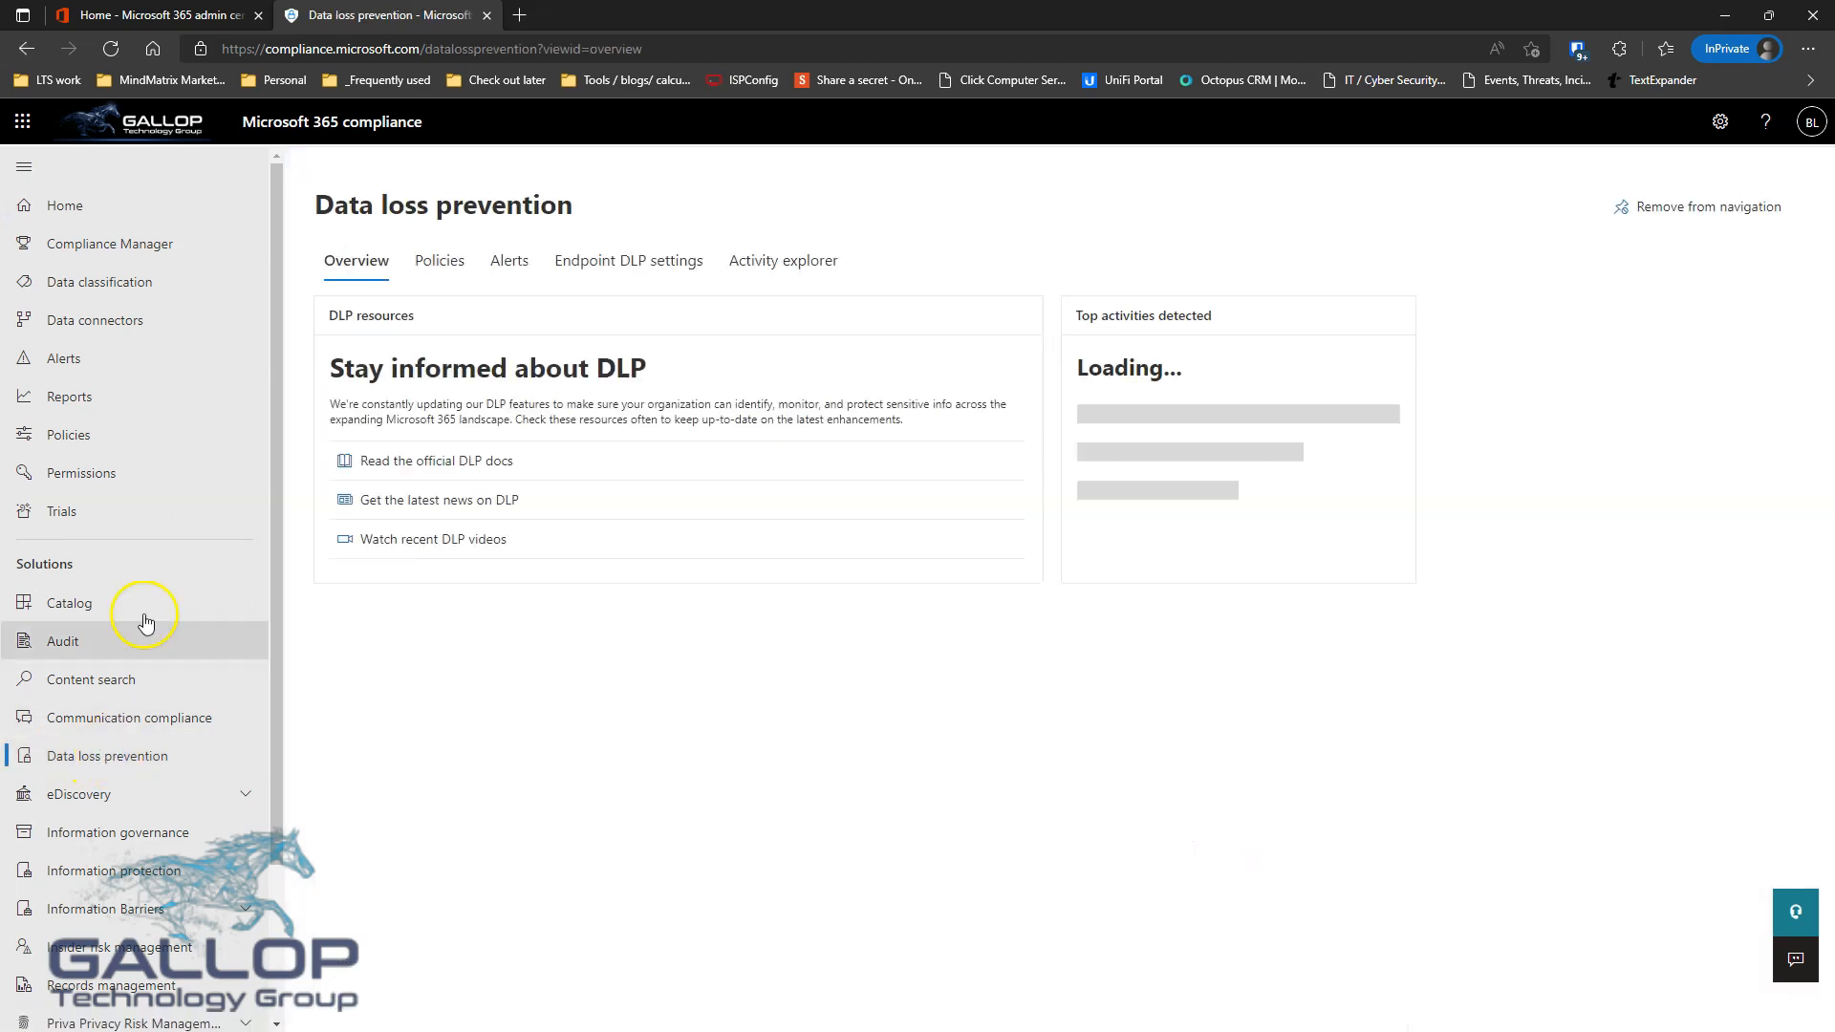
{"action": "left_click", "coordinate": [361, 276]}
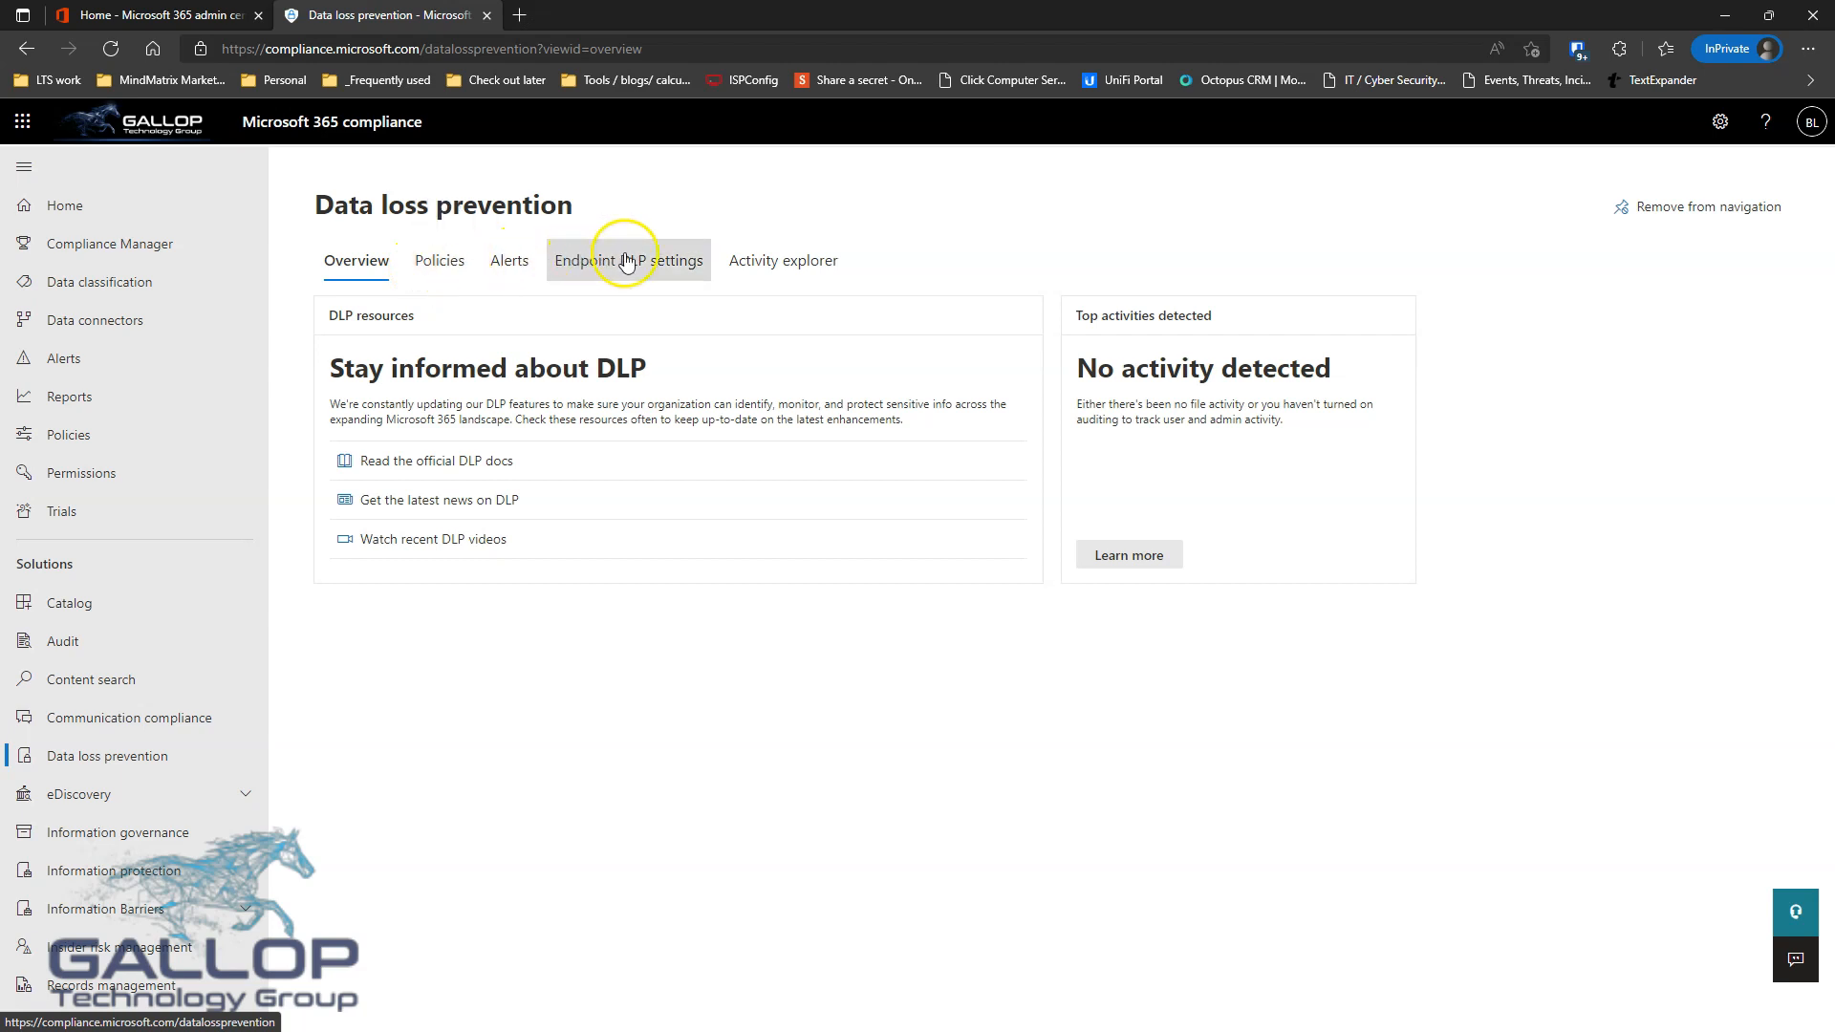
{"action": "left_click", "coordinate": [441, 272]}
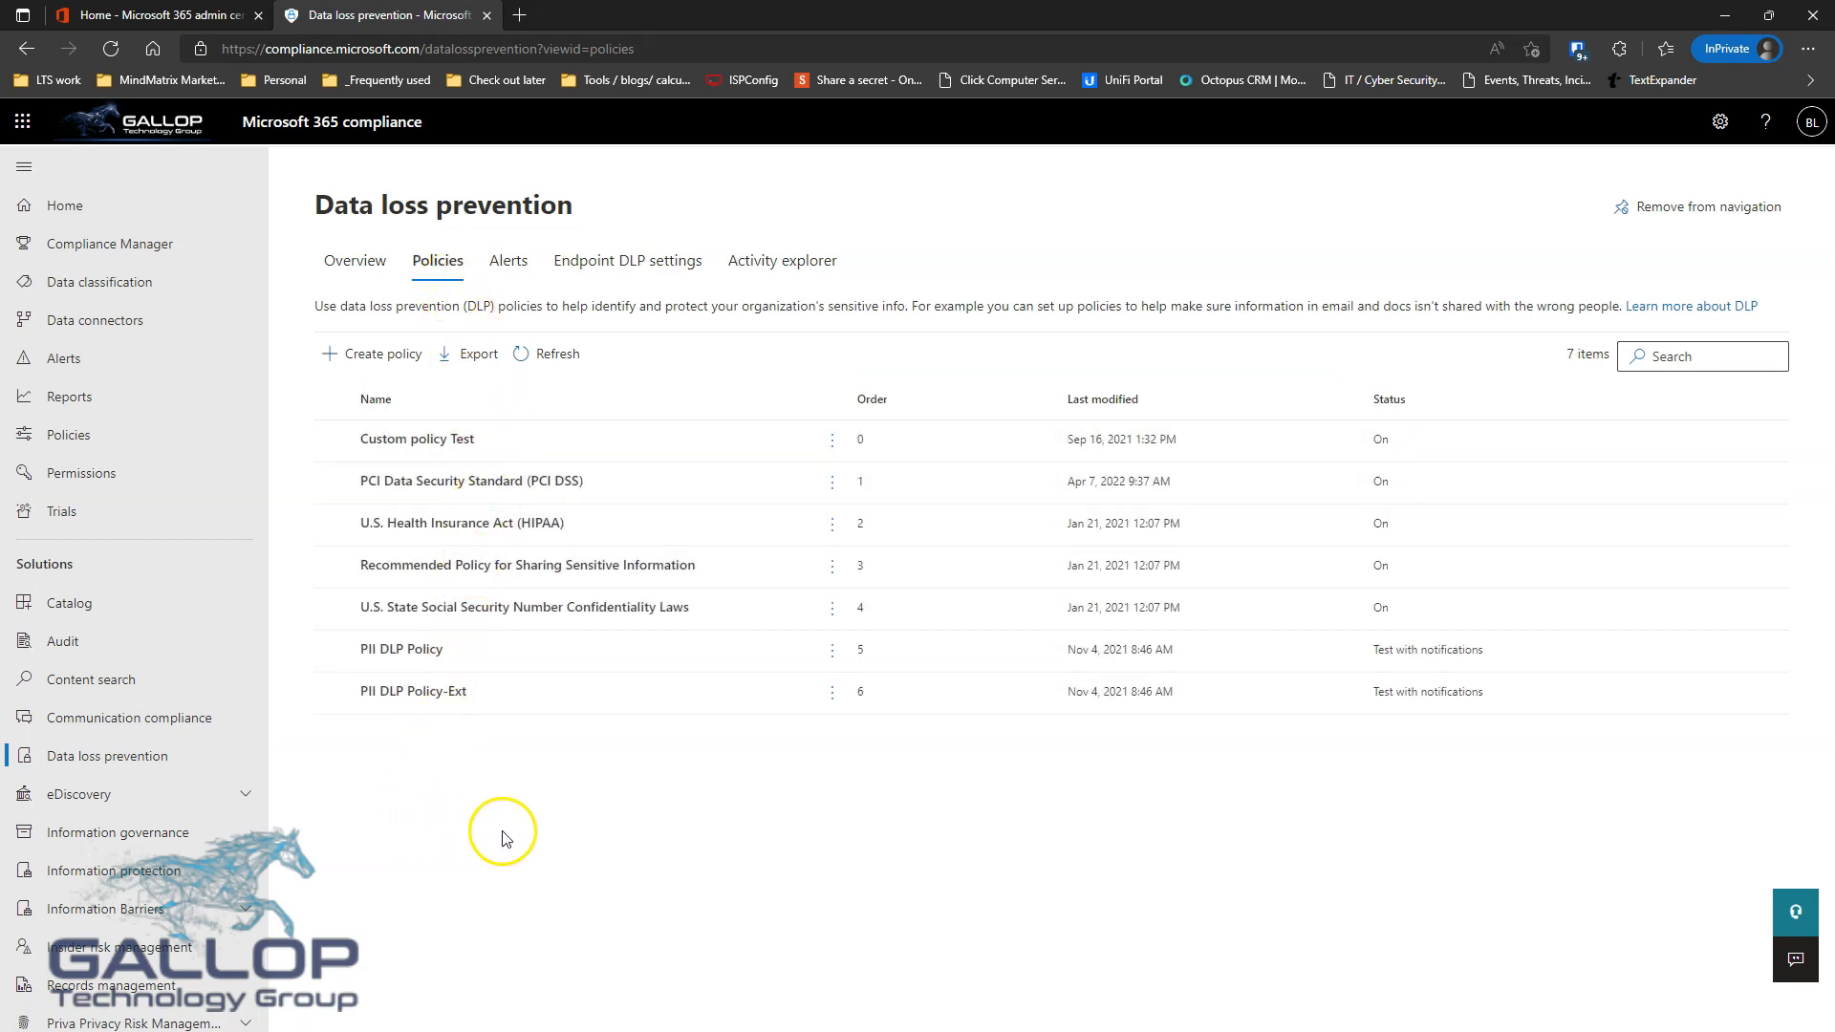
{"action": "left_click", "coordinate": [374, 357]}
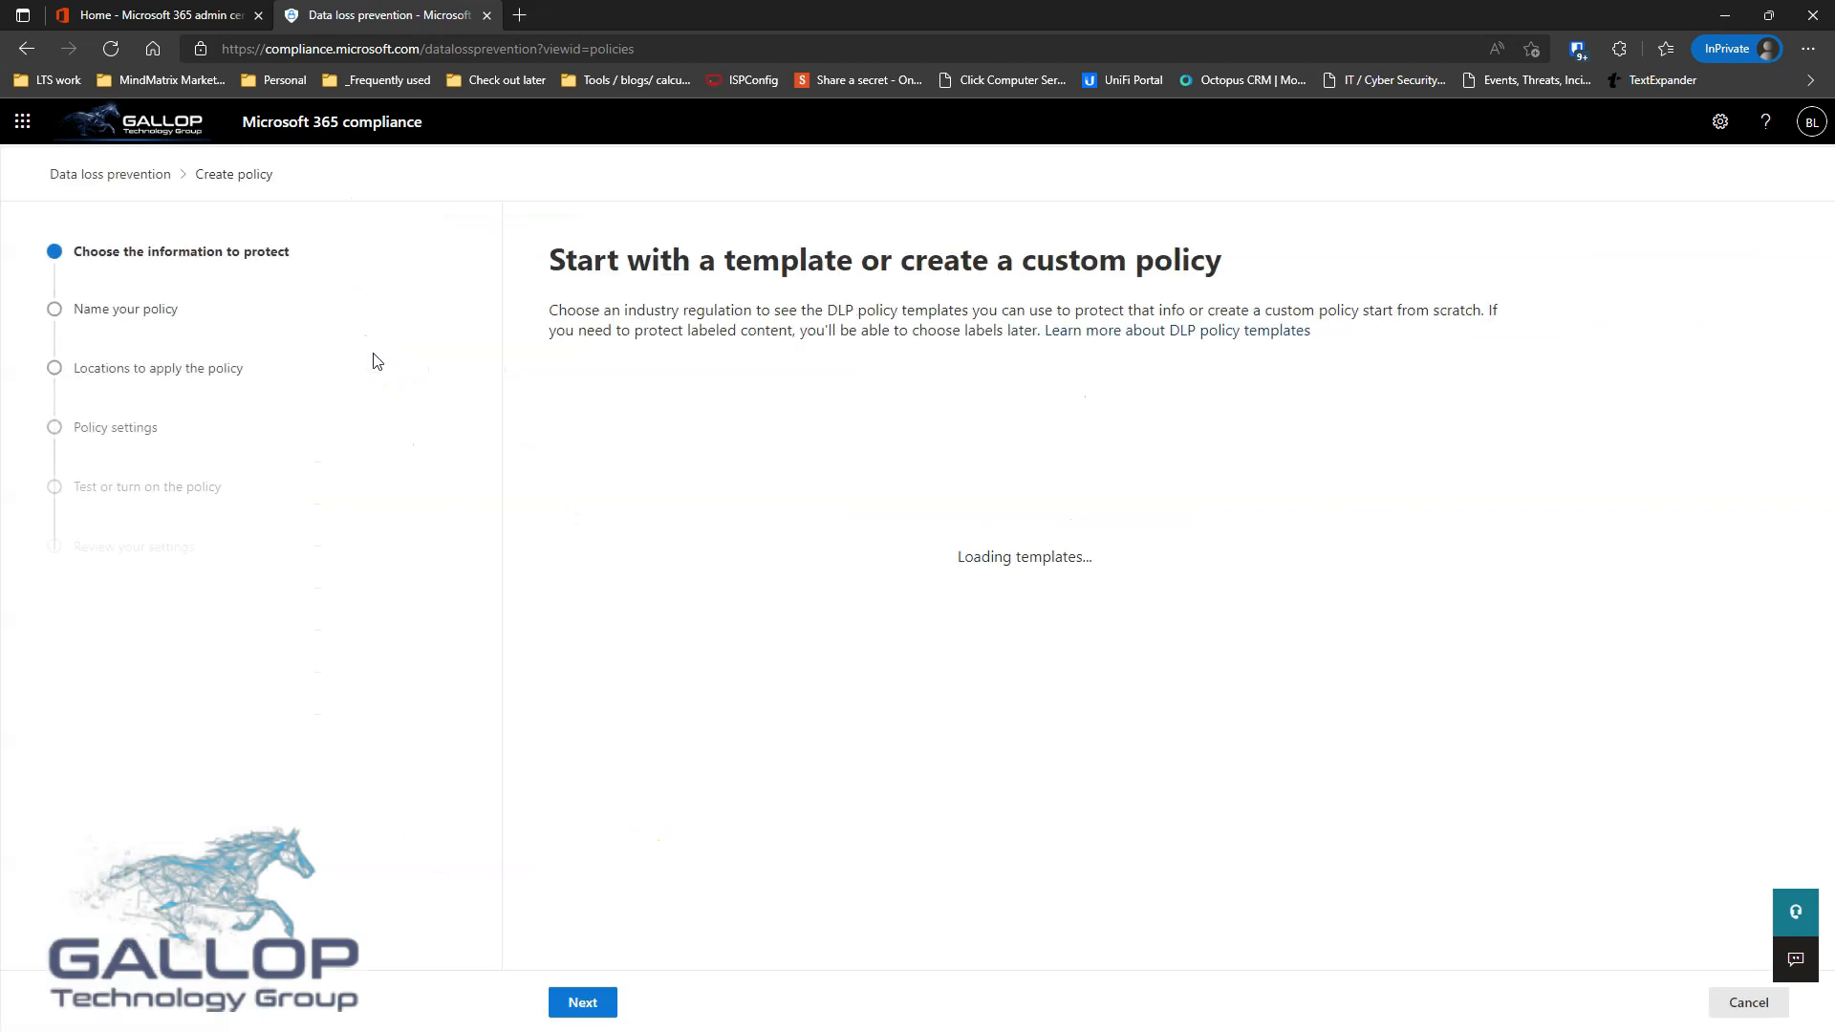
- Examine what information the U.S. Financial Data and U.S. Health Insurance Act (HIPAA) policy templates protect
{"action": "left_click", "coordinate": [630, 365]}
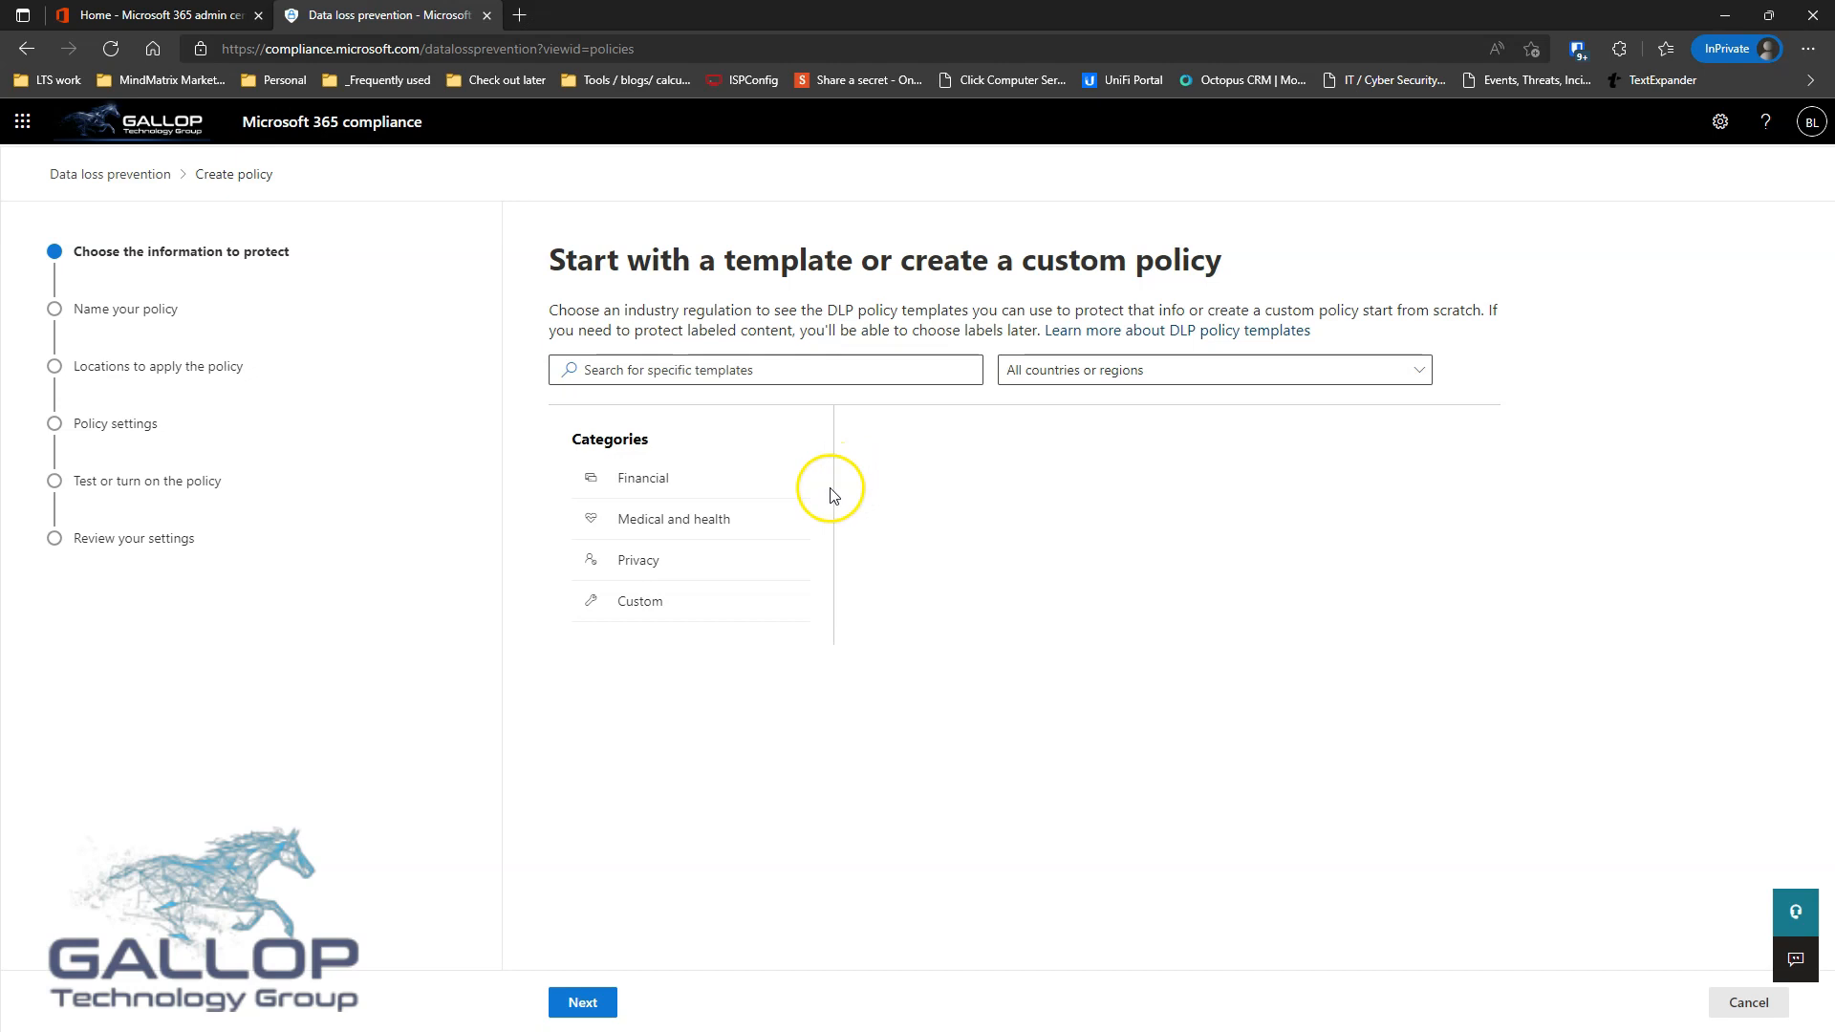
{"action": "left_click", "coordinate": [651, 485]}
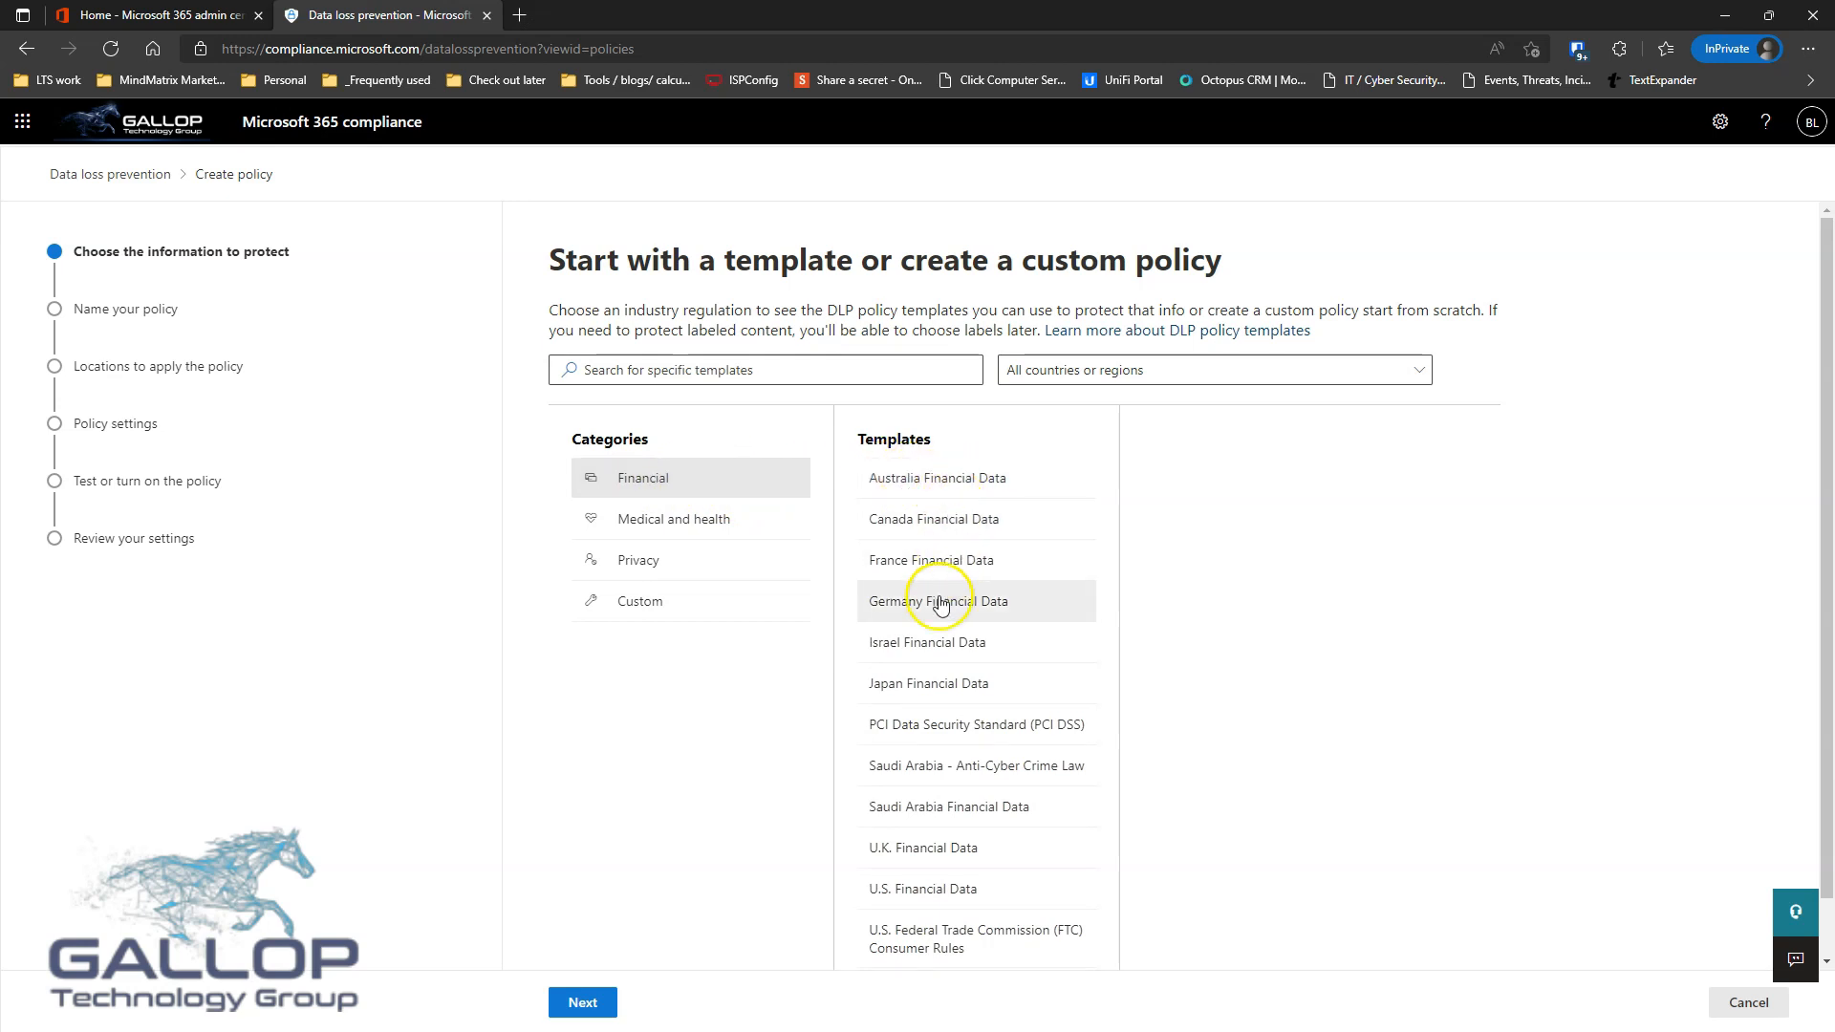
{"action": "left_click", "coordinate": [916, 901]}
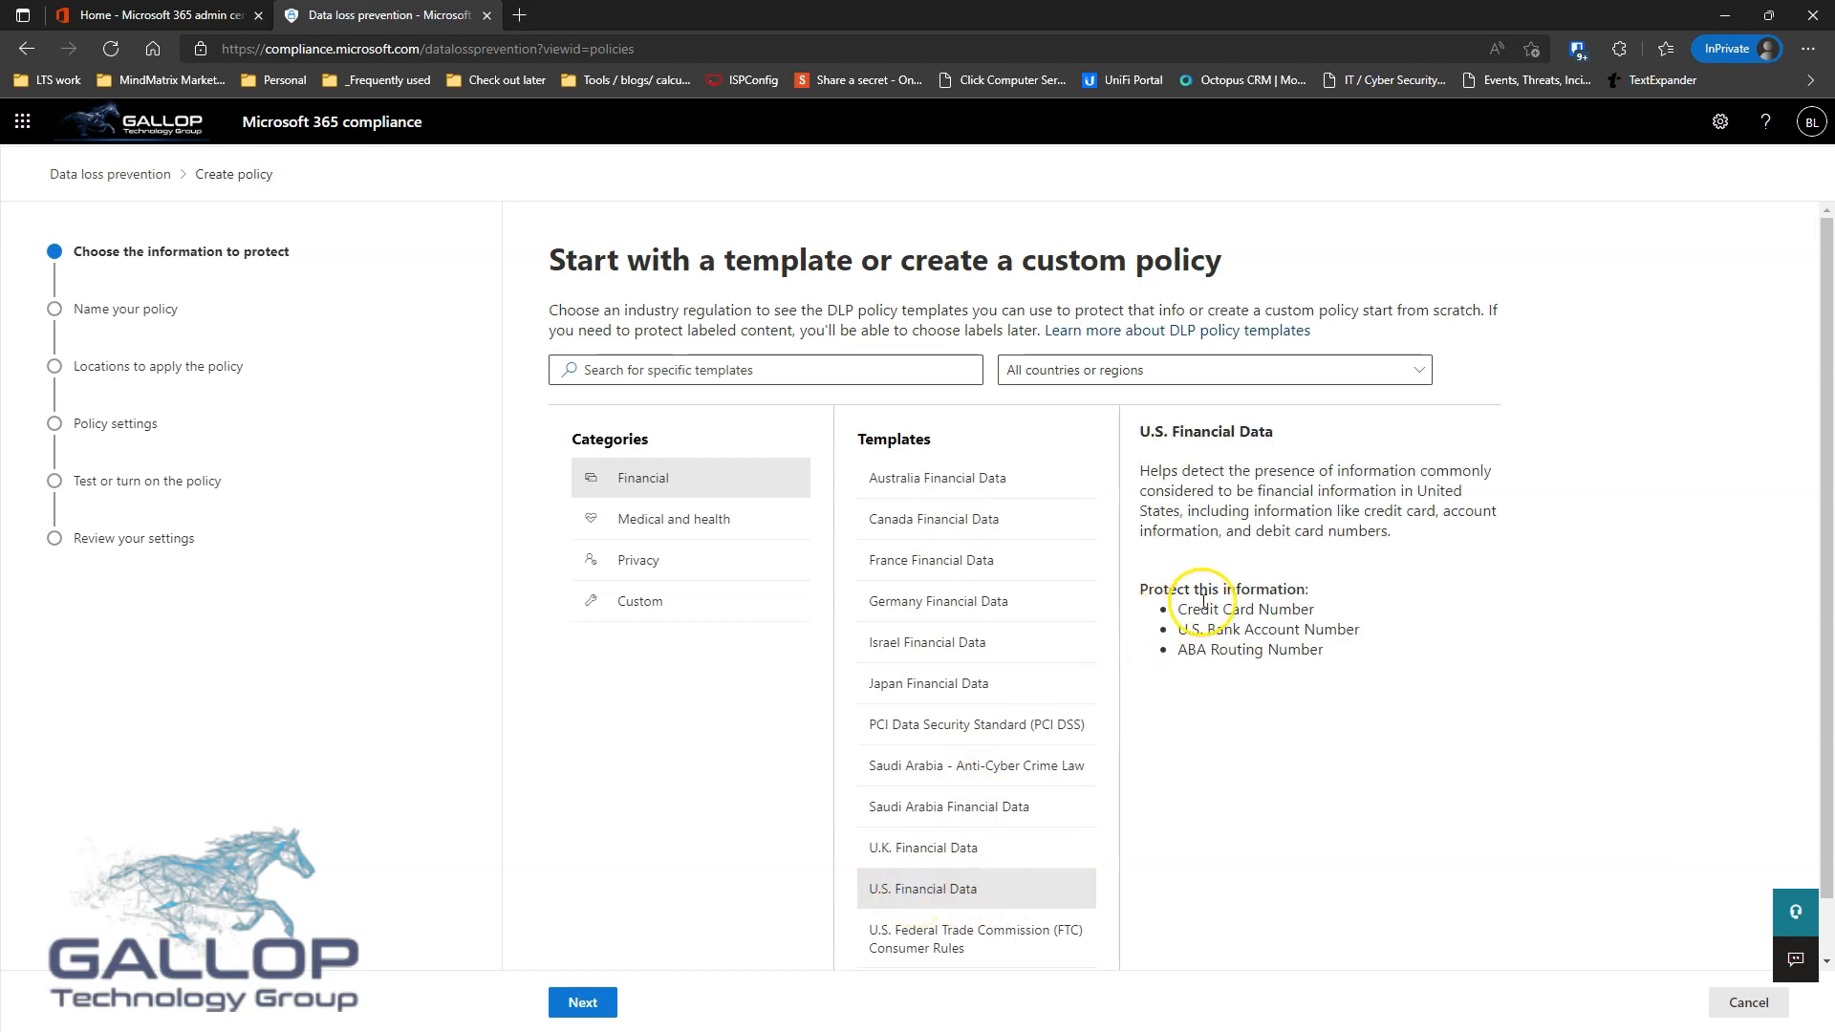
{"action": "double_click", "coordinate": [1152, 587]}
{"action": "left_click_drag", "start_coordinate": [1151, 587], "coordinate": [1341, 654]}
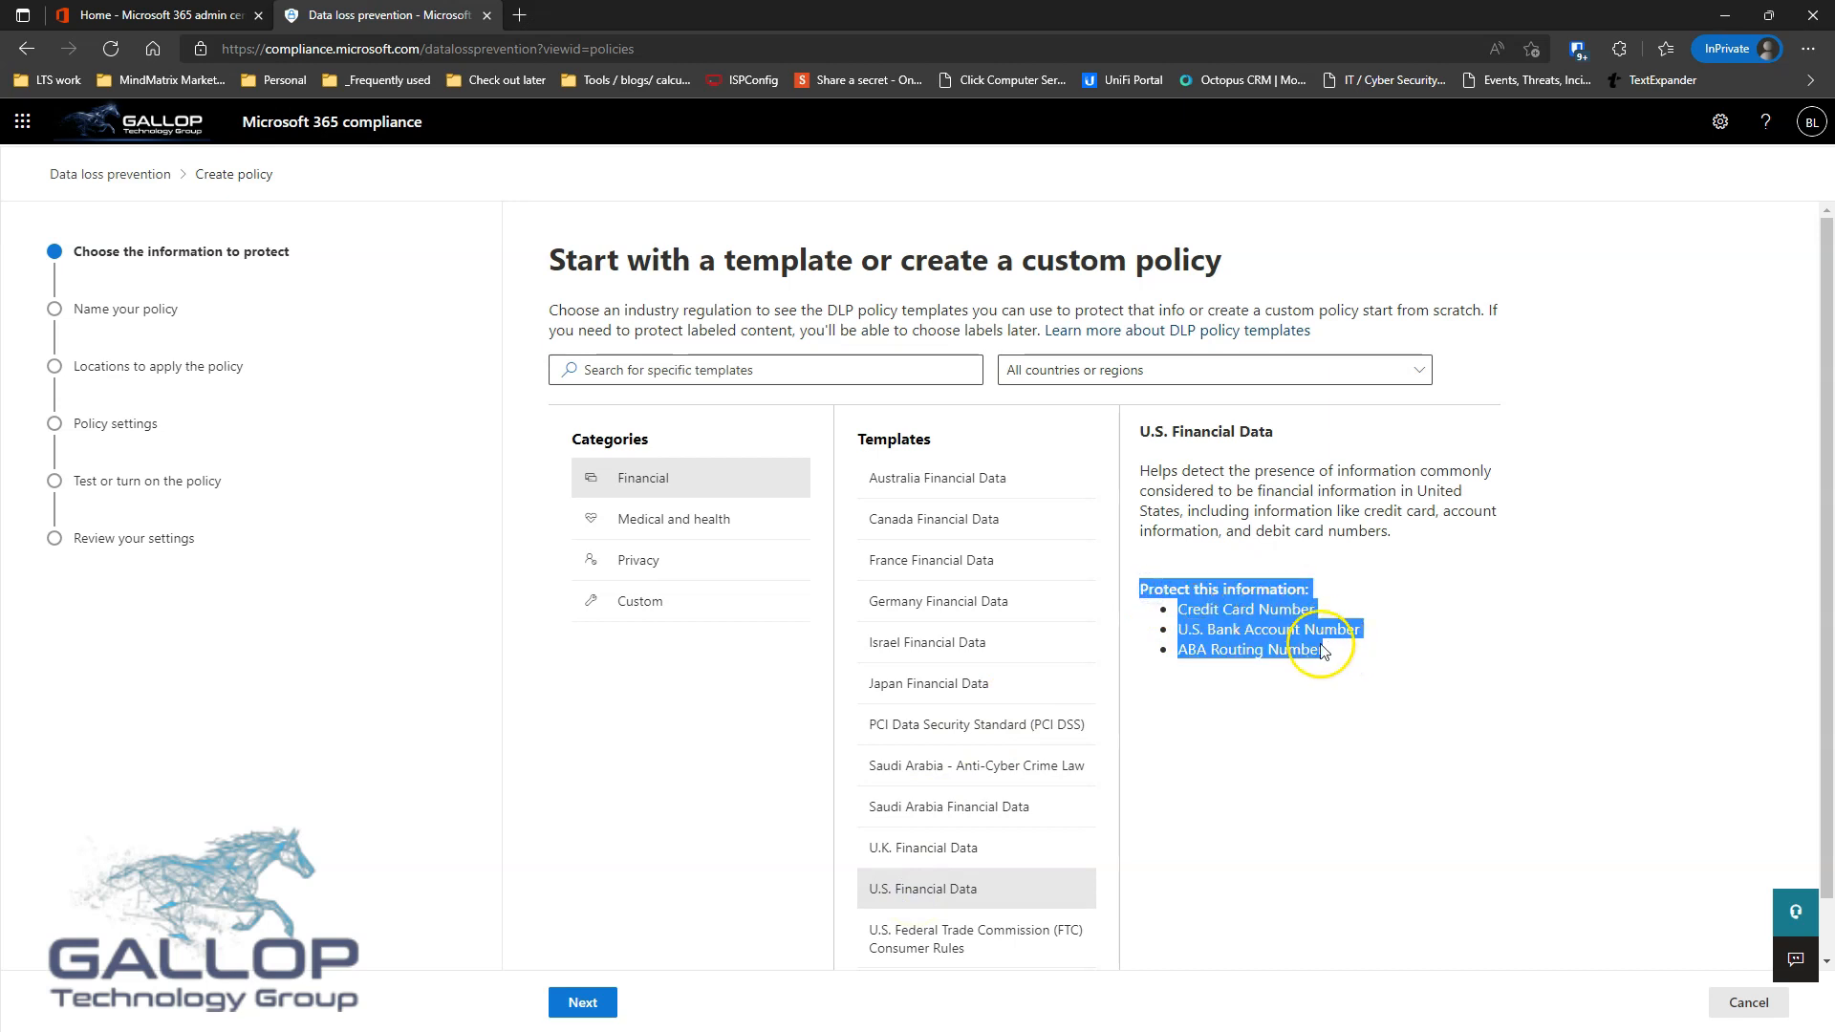
{"action": "scroll", "coordinate": [981, 626], "scroll_direction": "down", "scroll_amount": 1}
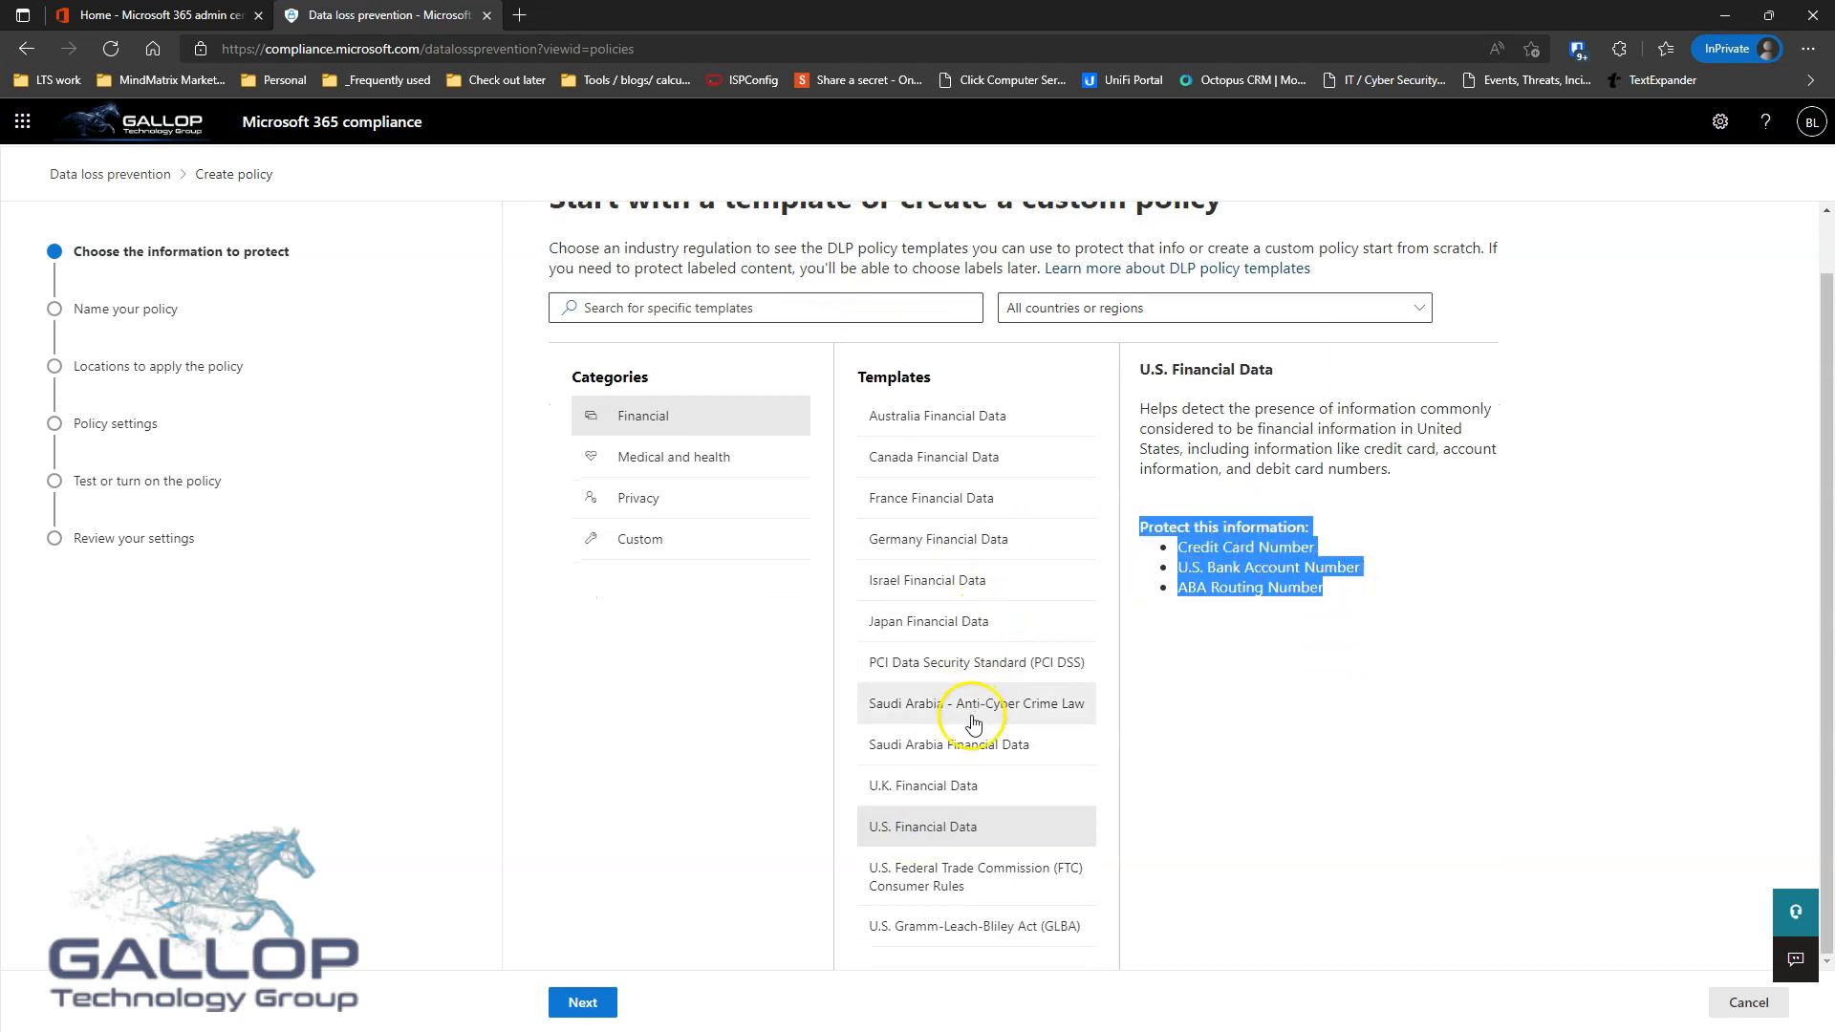
{"action": "left_click", "coordinate": [712, 464]}
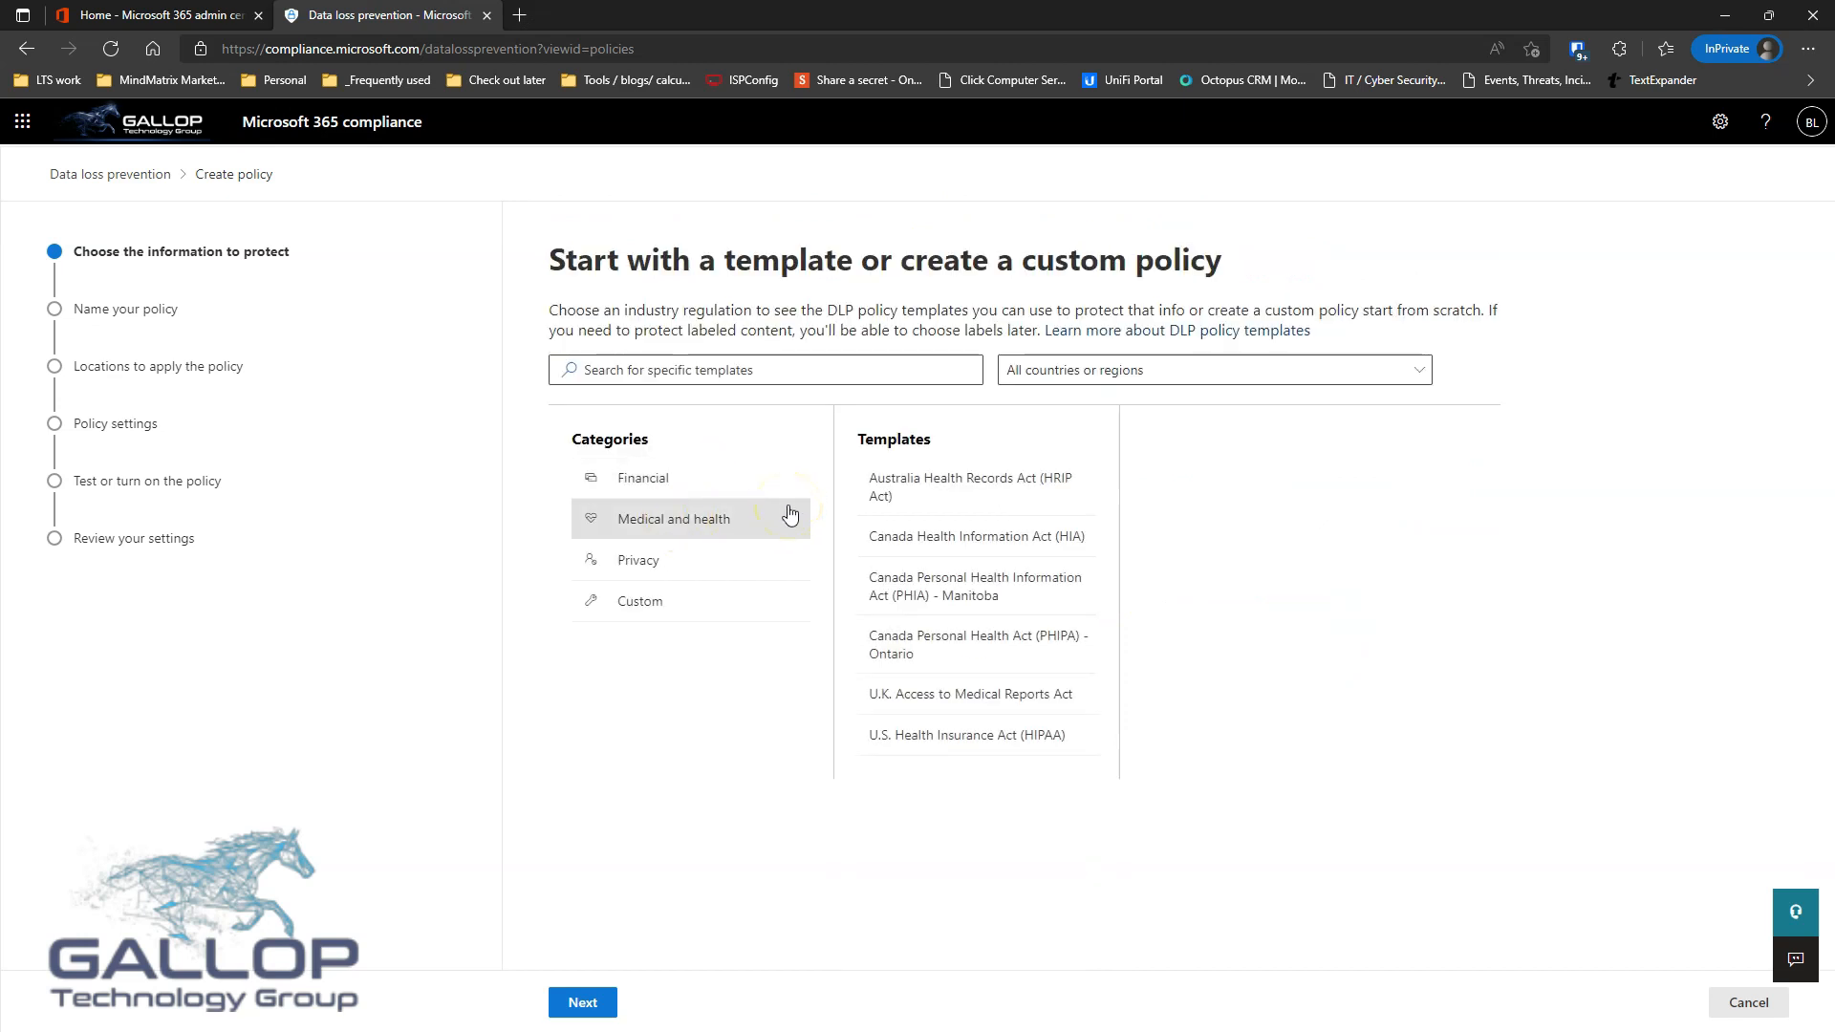
{"action": "left_click", "coordinate": [916, 736]}
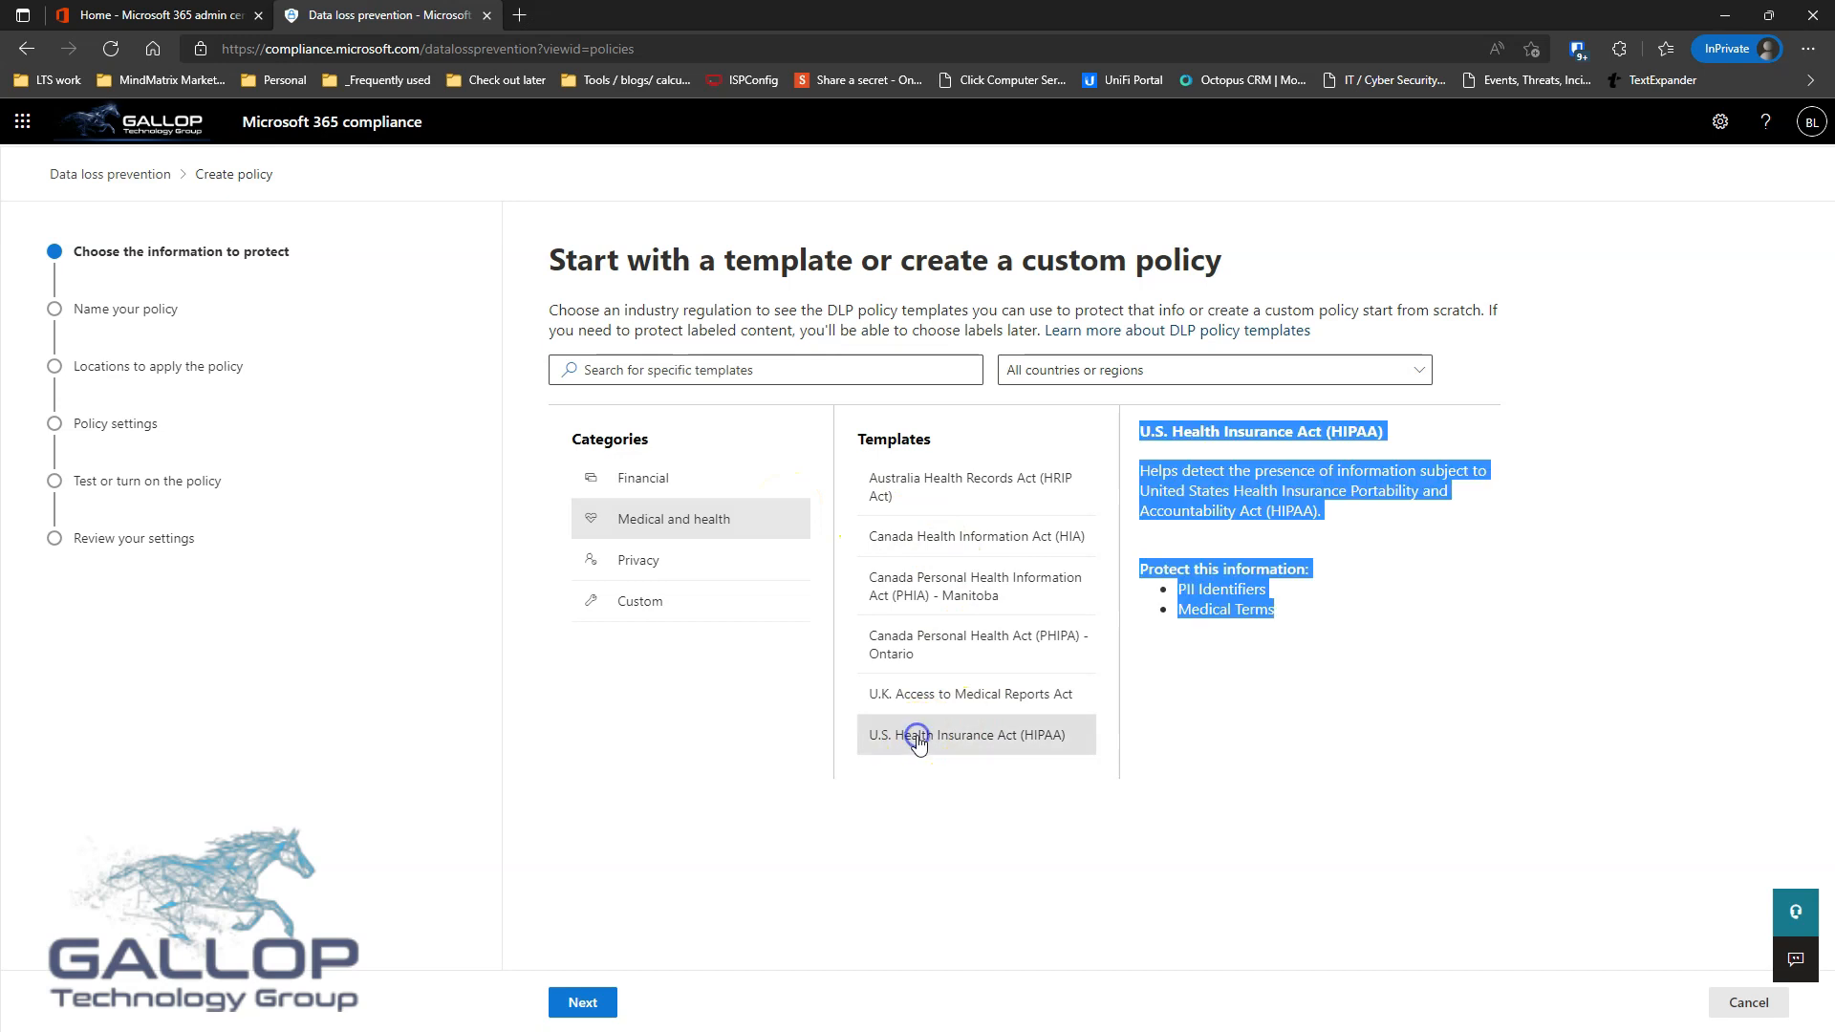
{"action": "left_click_drag", "start_coordinate": [1287, 611], "coordinate": [1123, 561]}
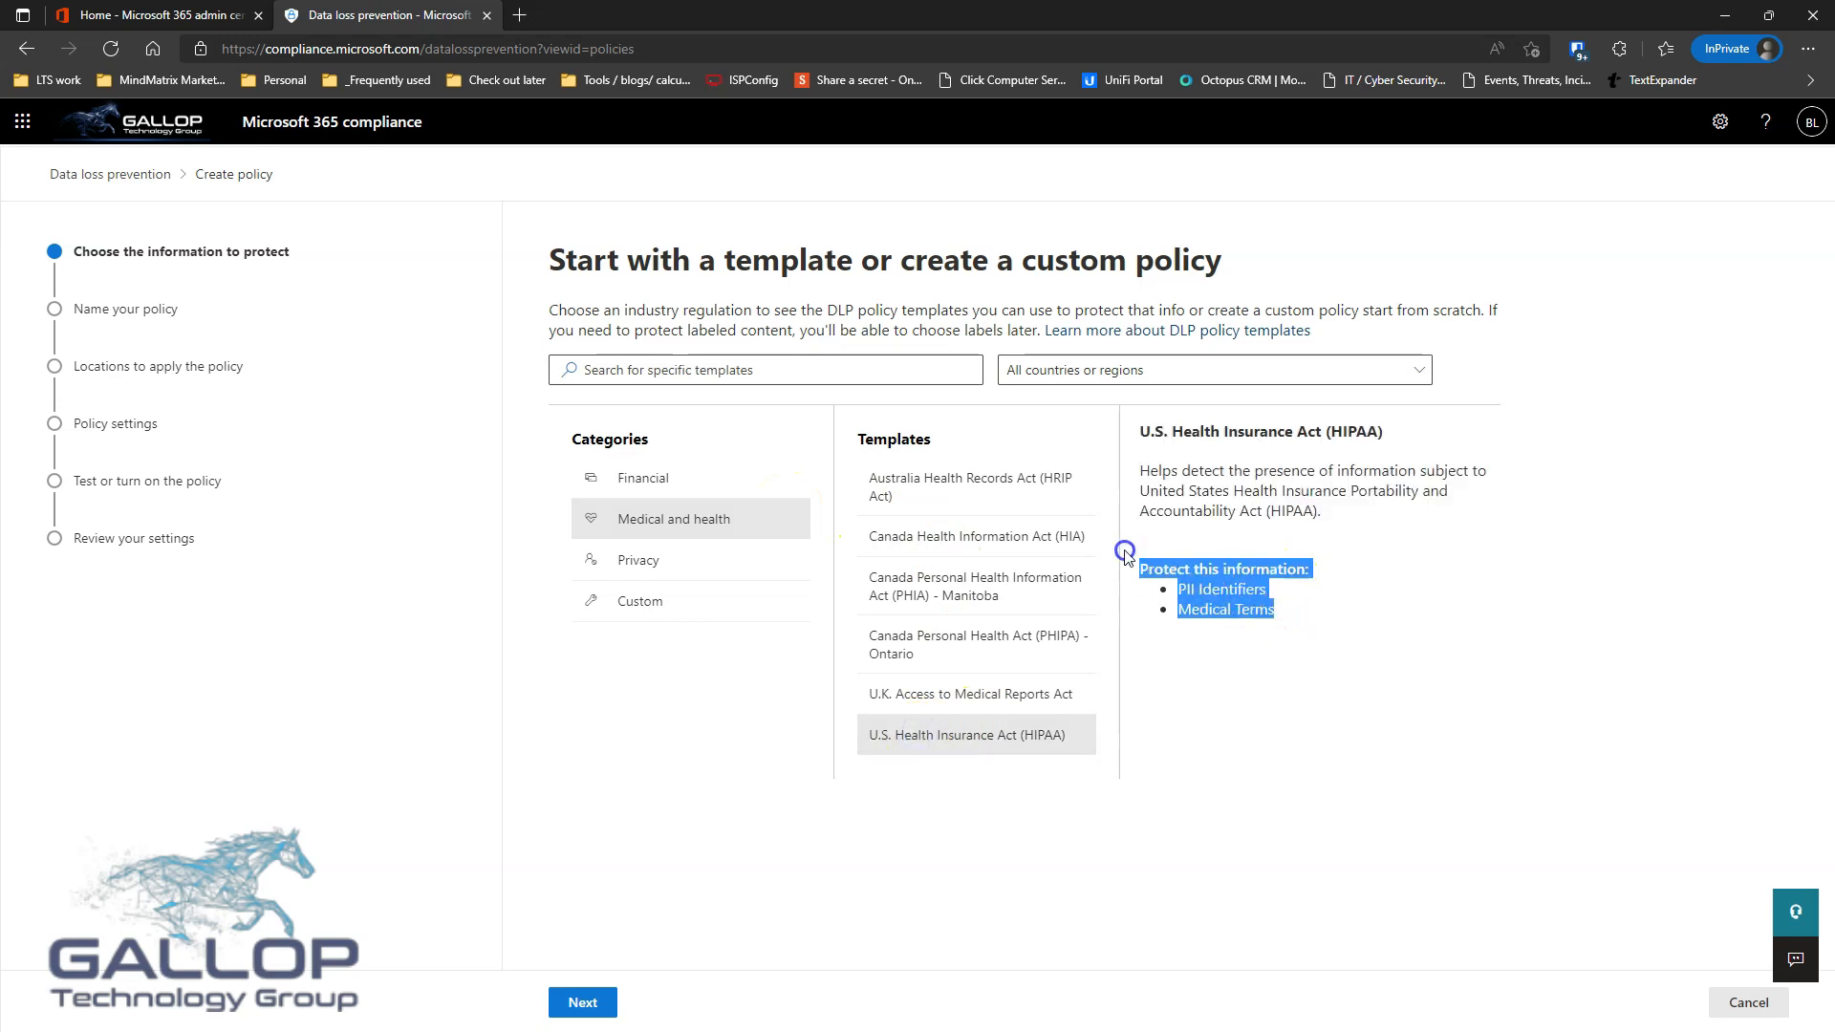
- Base the new policy on the U.S. Patriot Act template from the Privacy category
{"action": "left_click", "coordinate": [629, 563]}
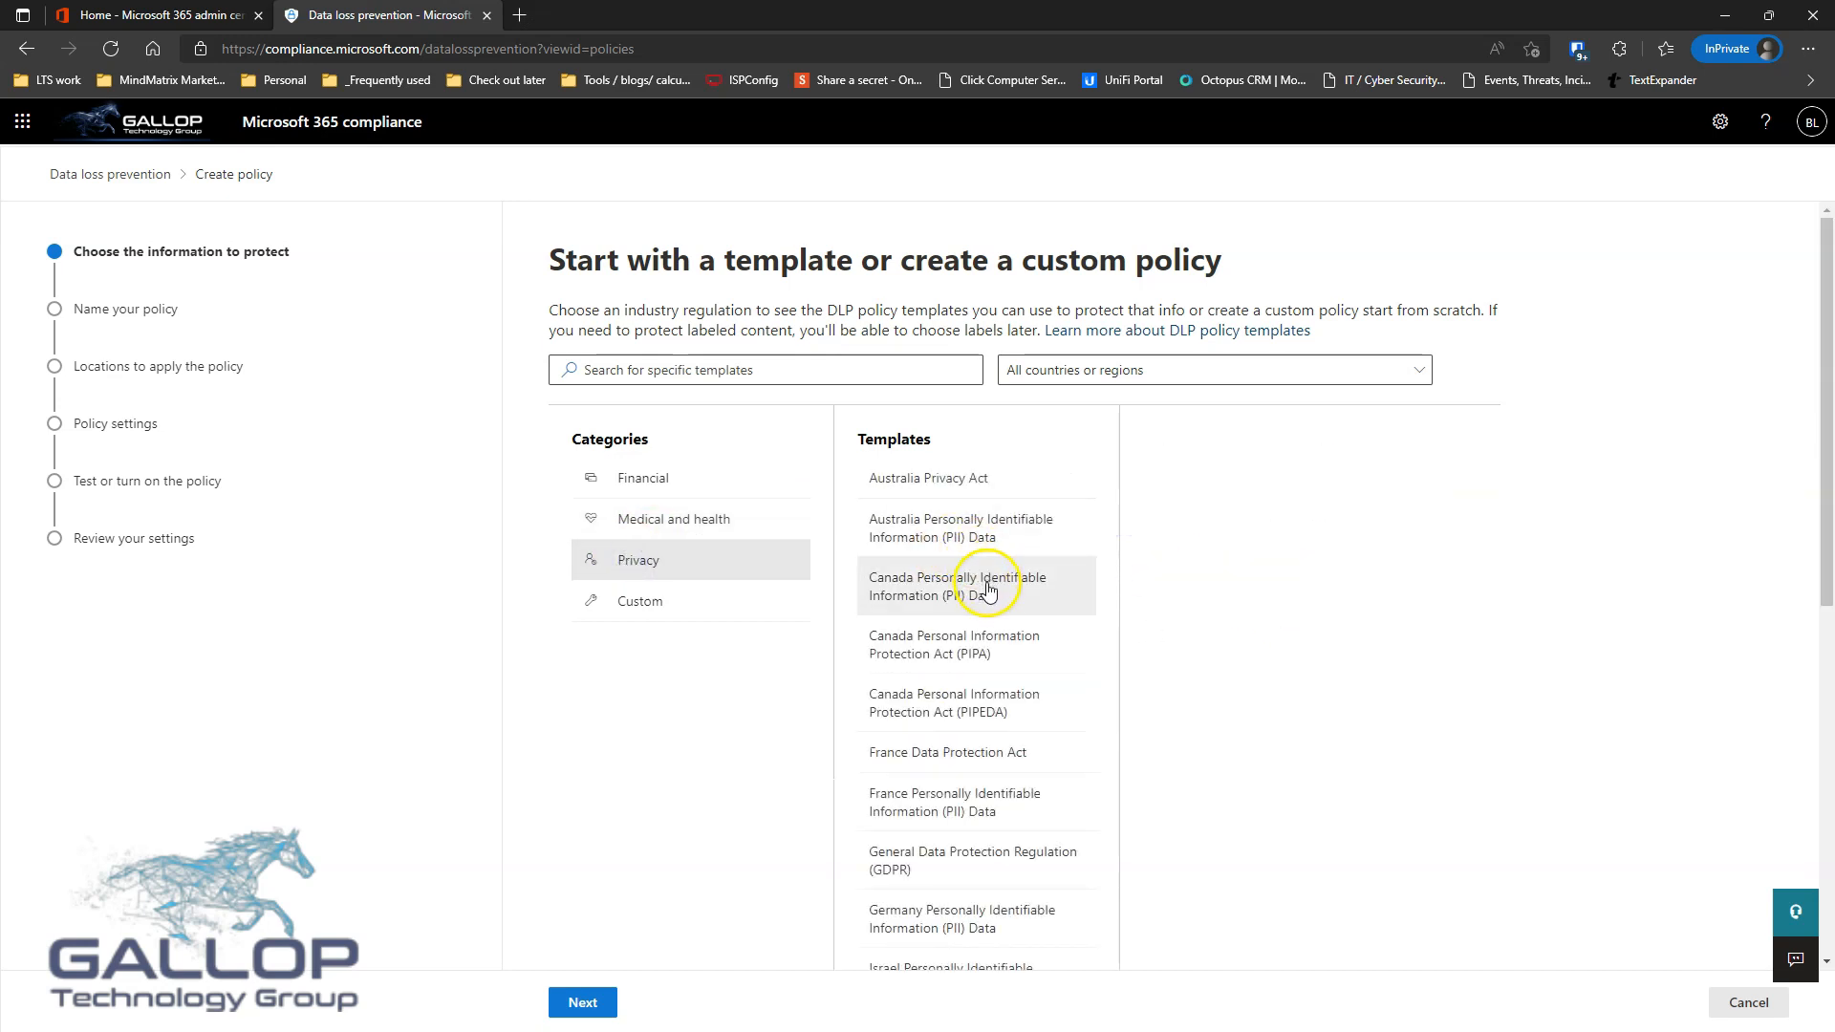
{"action": "scroll", "coordinate": [987, 590], "scroll_direction": "down", "scroll_amount": 2}
{"action": "scroll", "coordinate": [963, 608], "scroll_direction": "down", "scroll_amount": 3}
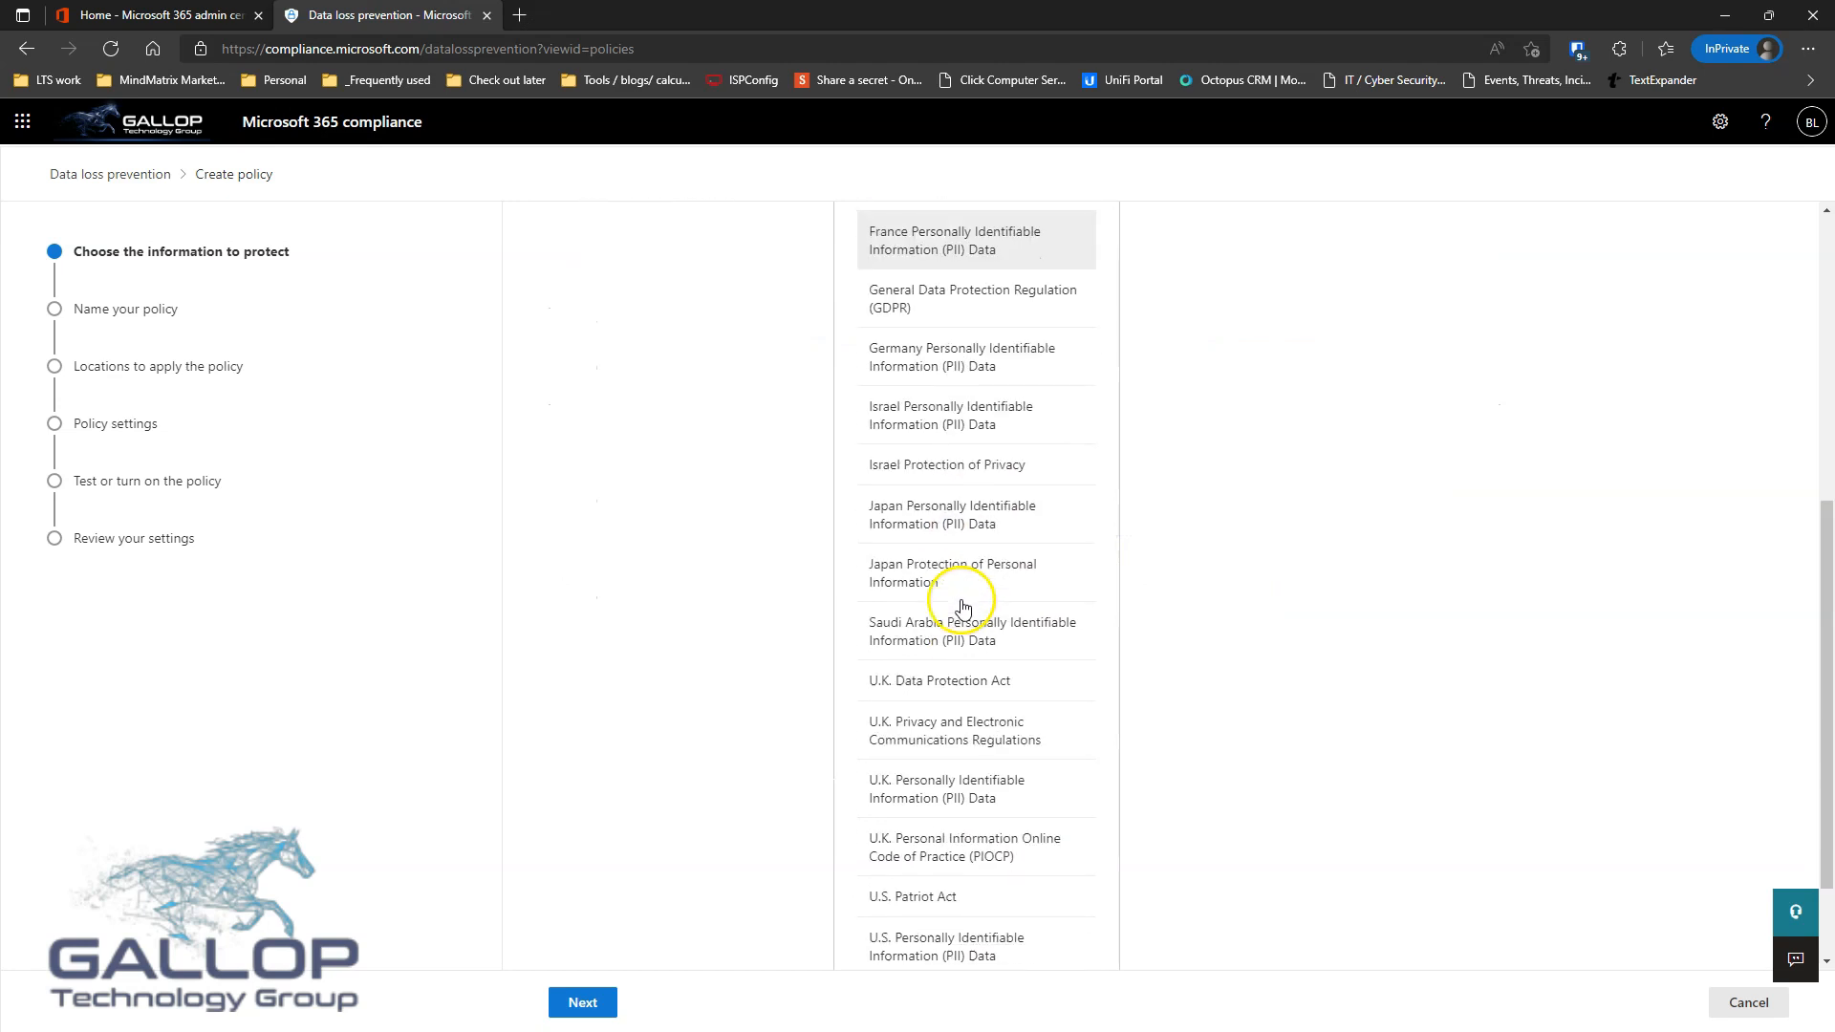
{"action": "scroll", "coordinate": [963, 607], "scroll_direction": "down", "scroll_amount": 1}
{"action": "left_click", "coordinate": [949, 774]}
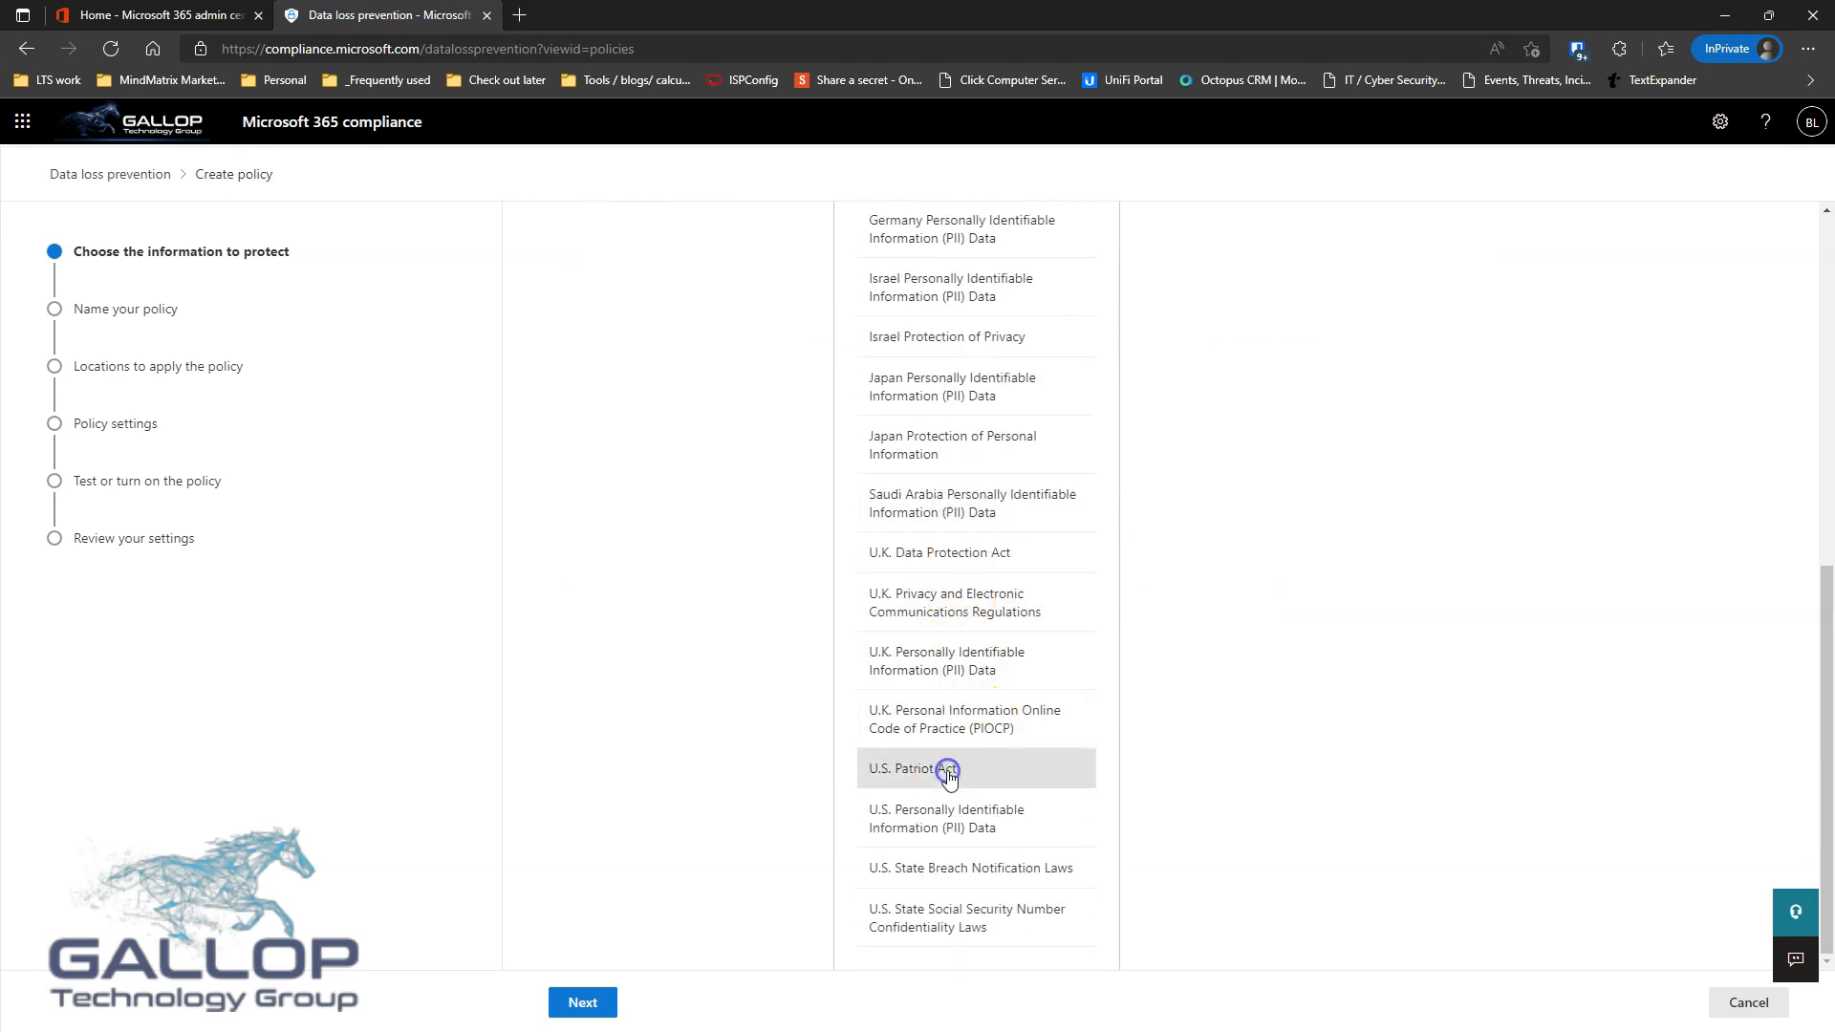
{"action": "scroll", "coordinate": [1229, 585], "scroll_direction": "up", "scroll_amount": 5}
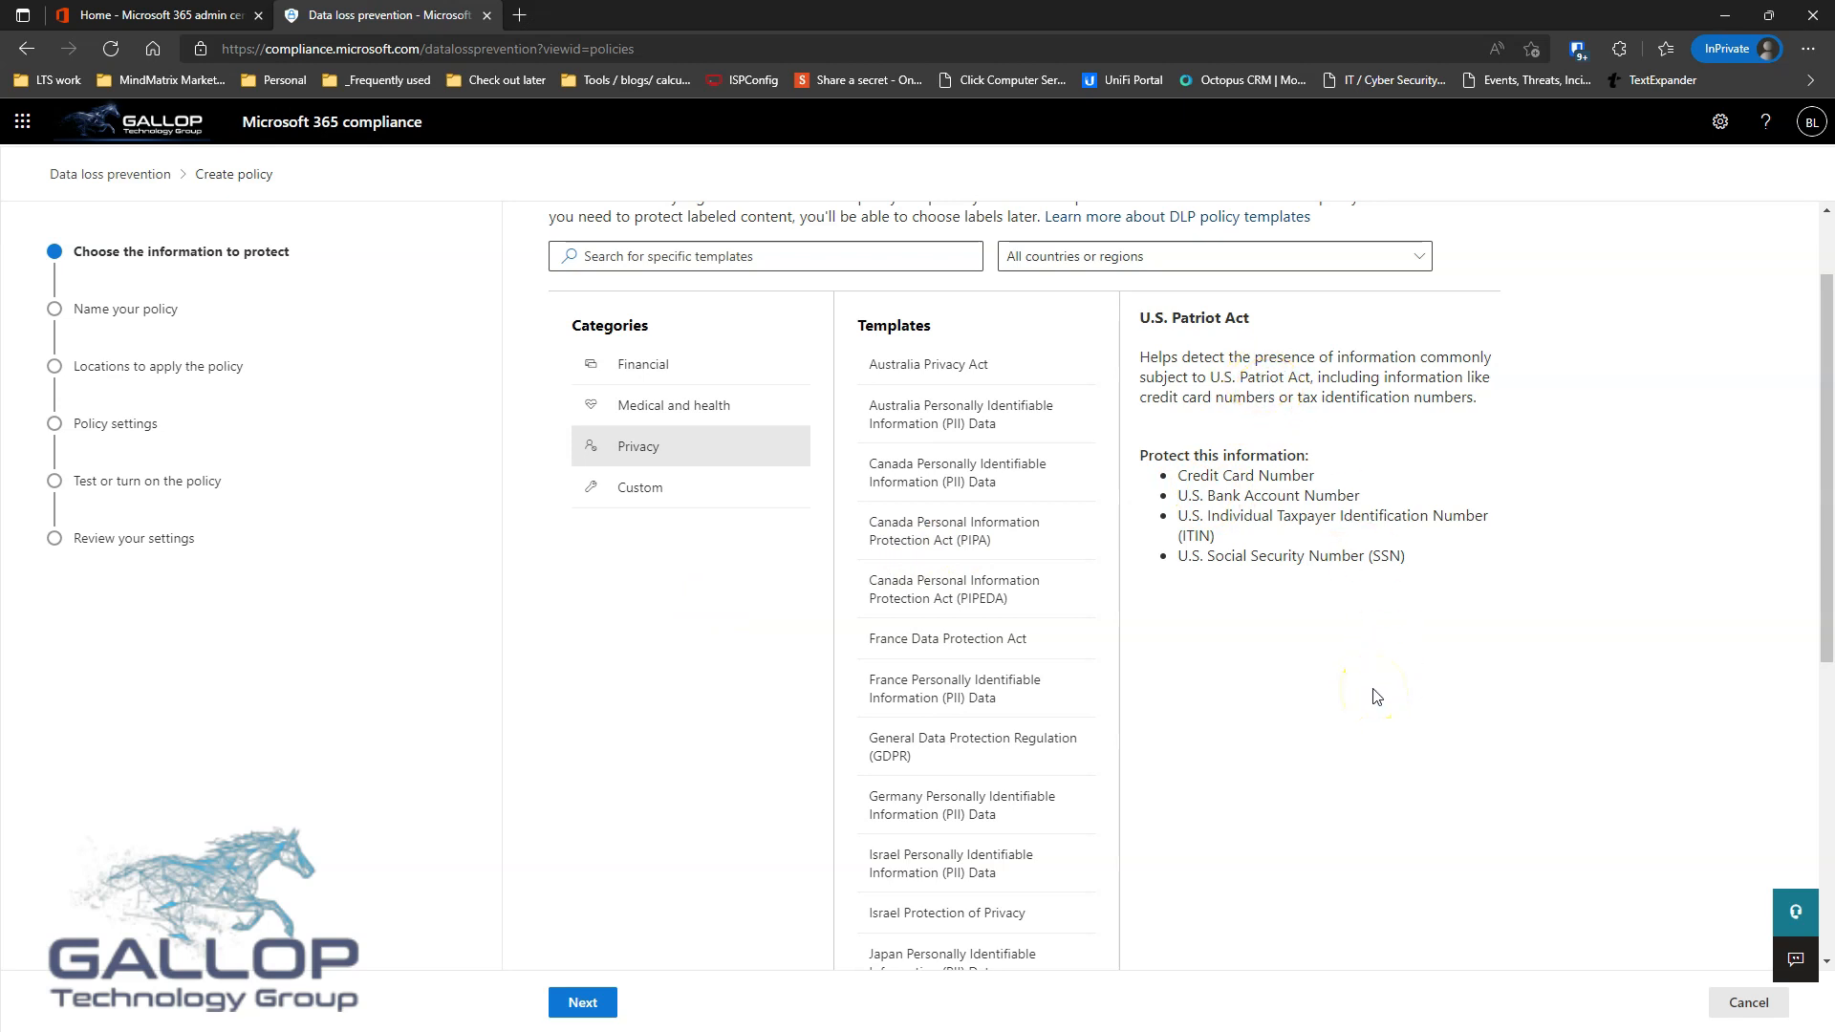
{"action": "left_click", "coordinate": [585, 1003]}
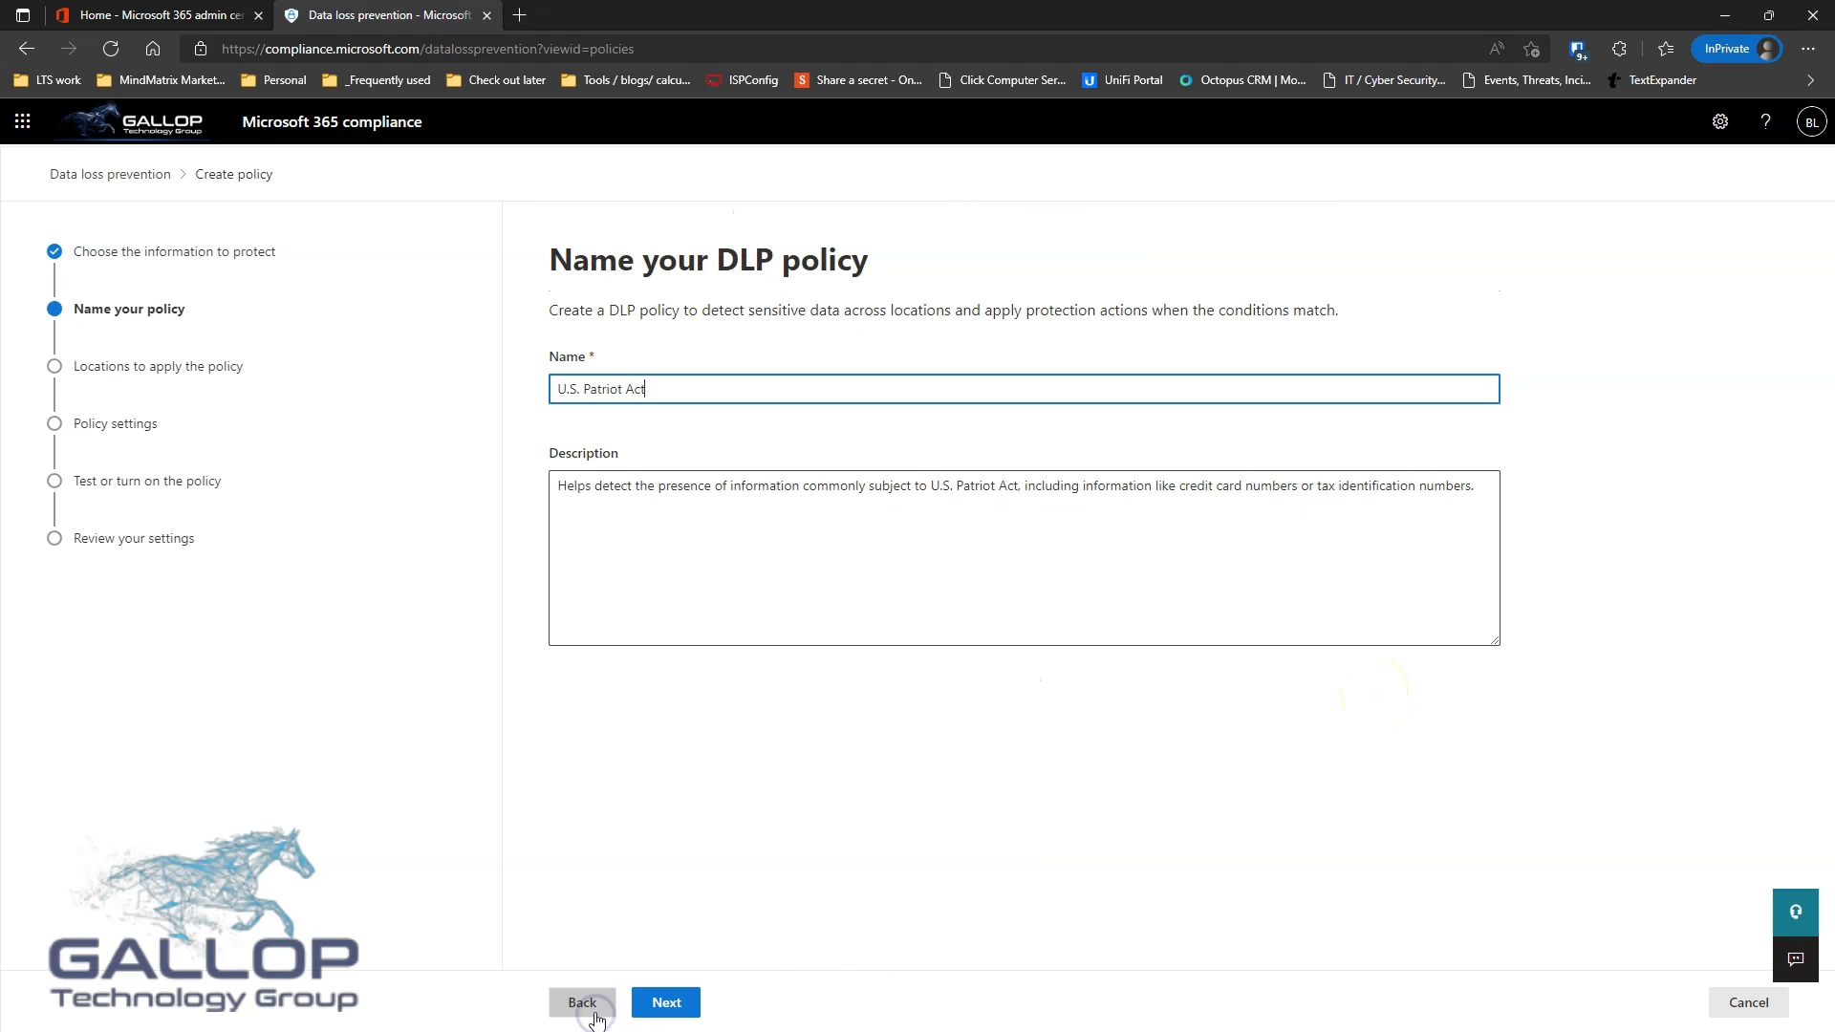
- Accept the template's policy name and description, and keep the default locations for applying the policy
{"action": "triple_click", "coordinate": [688, 488]}
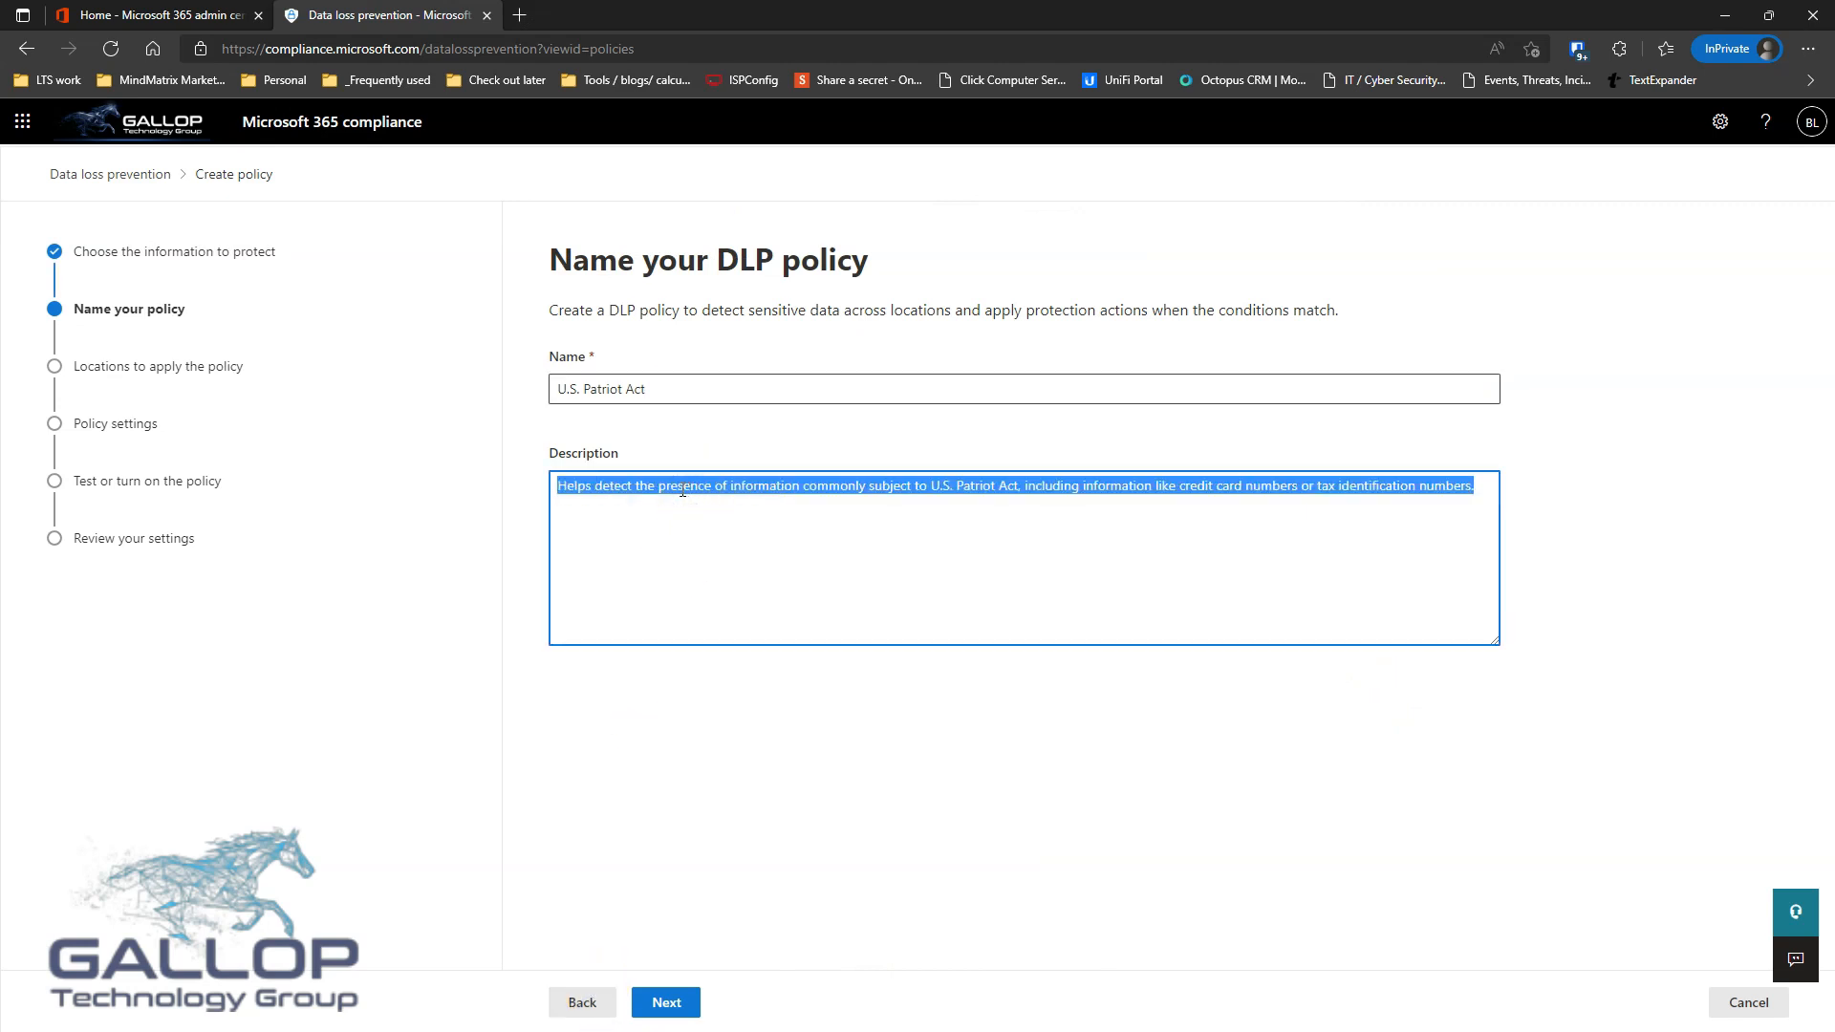
{"action": "left_click", "coordinate": [673, 1010]}
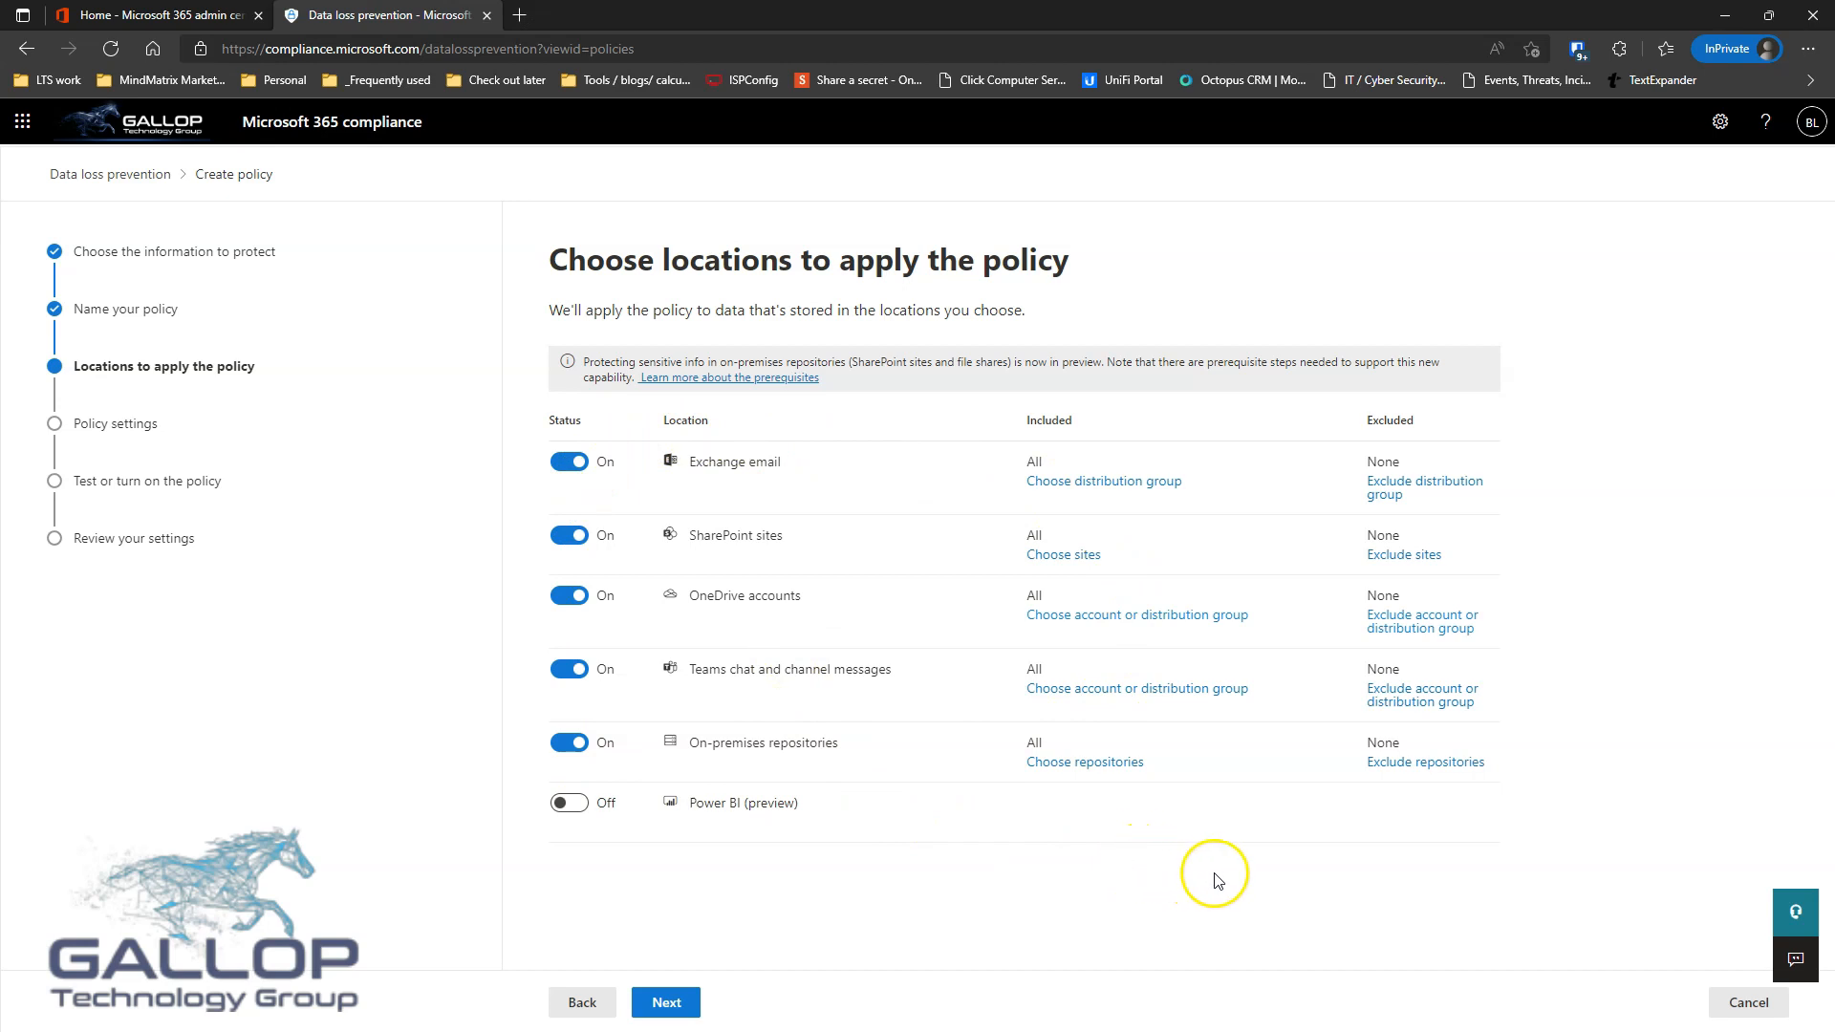
{"action": "left_click", "coordinate": [687, 1013]}
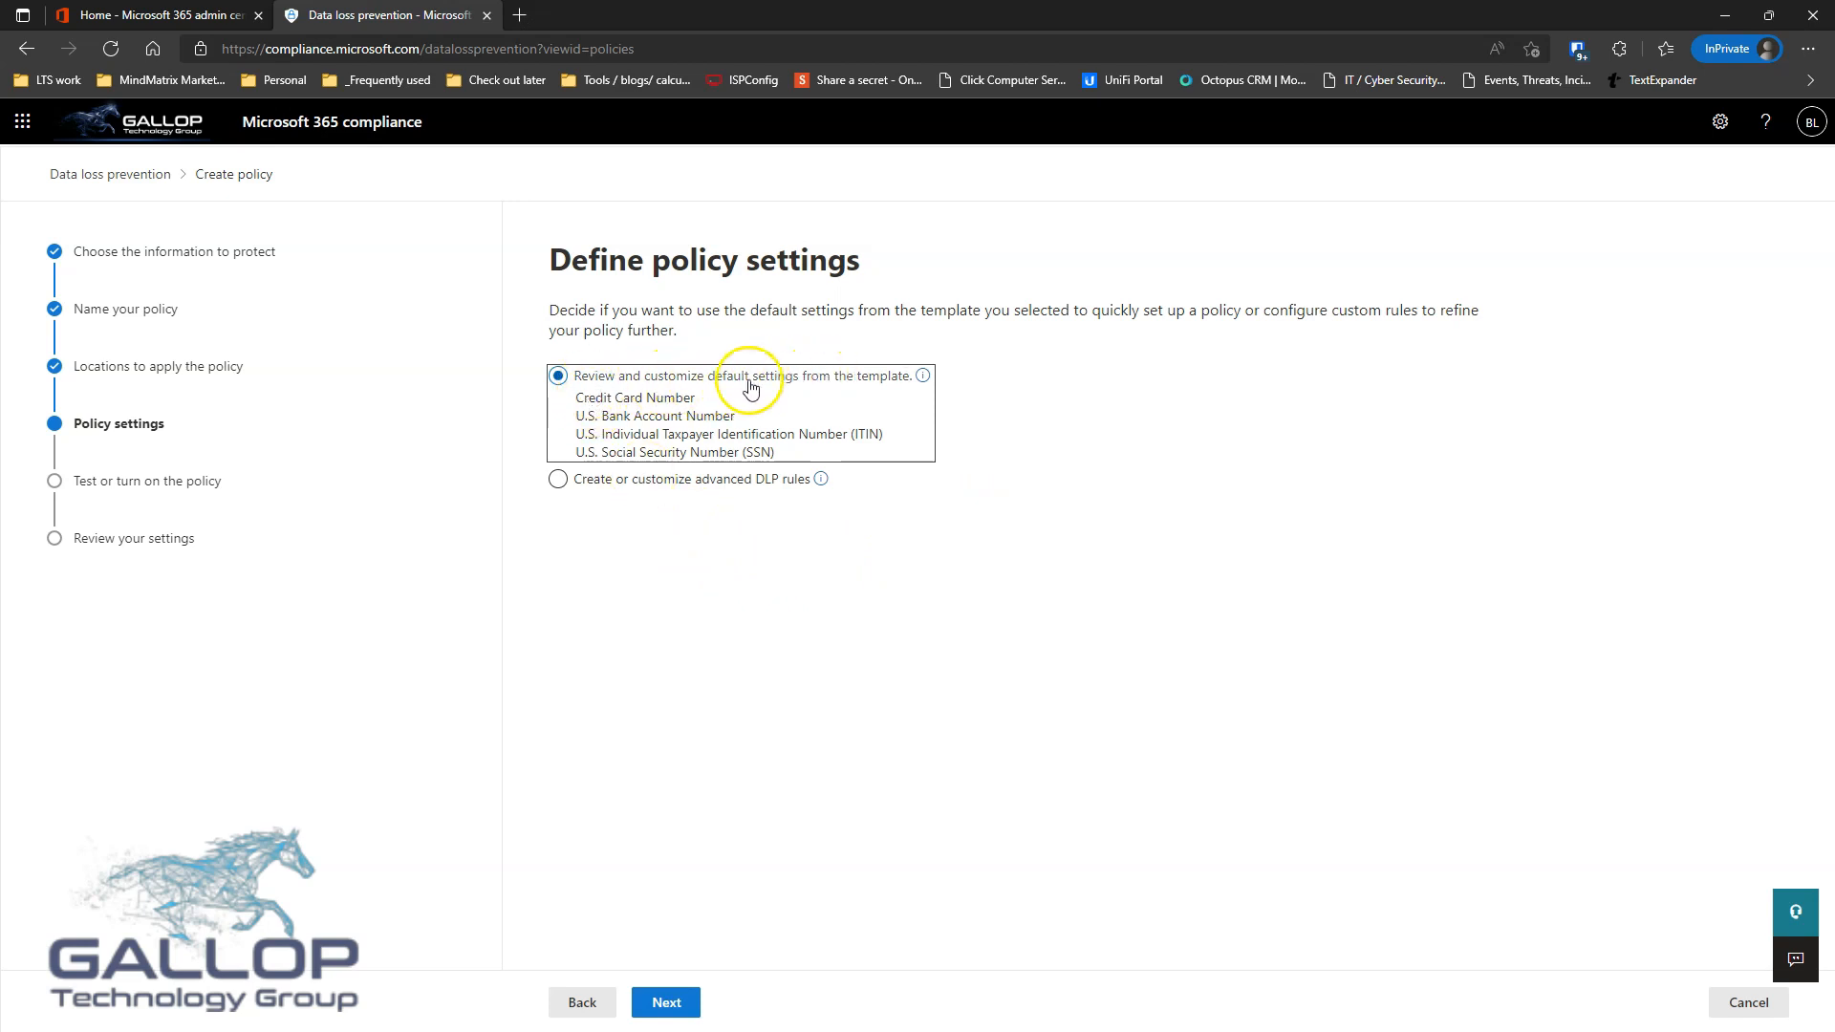
- Choose to review and customize the template's default settings instead of creating advanced DLP rules, and continue
{"action": "left_click", "coordinate": [599, 485]}
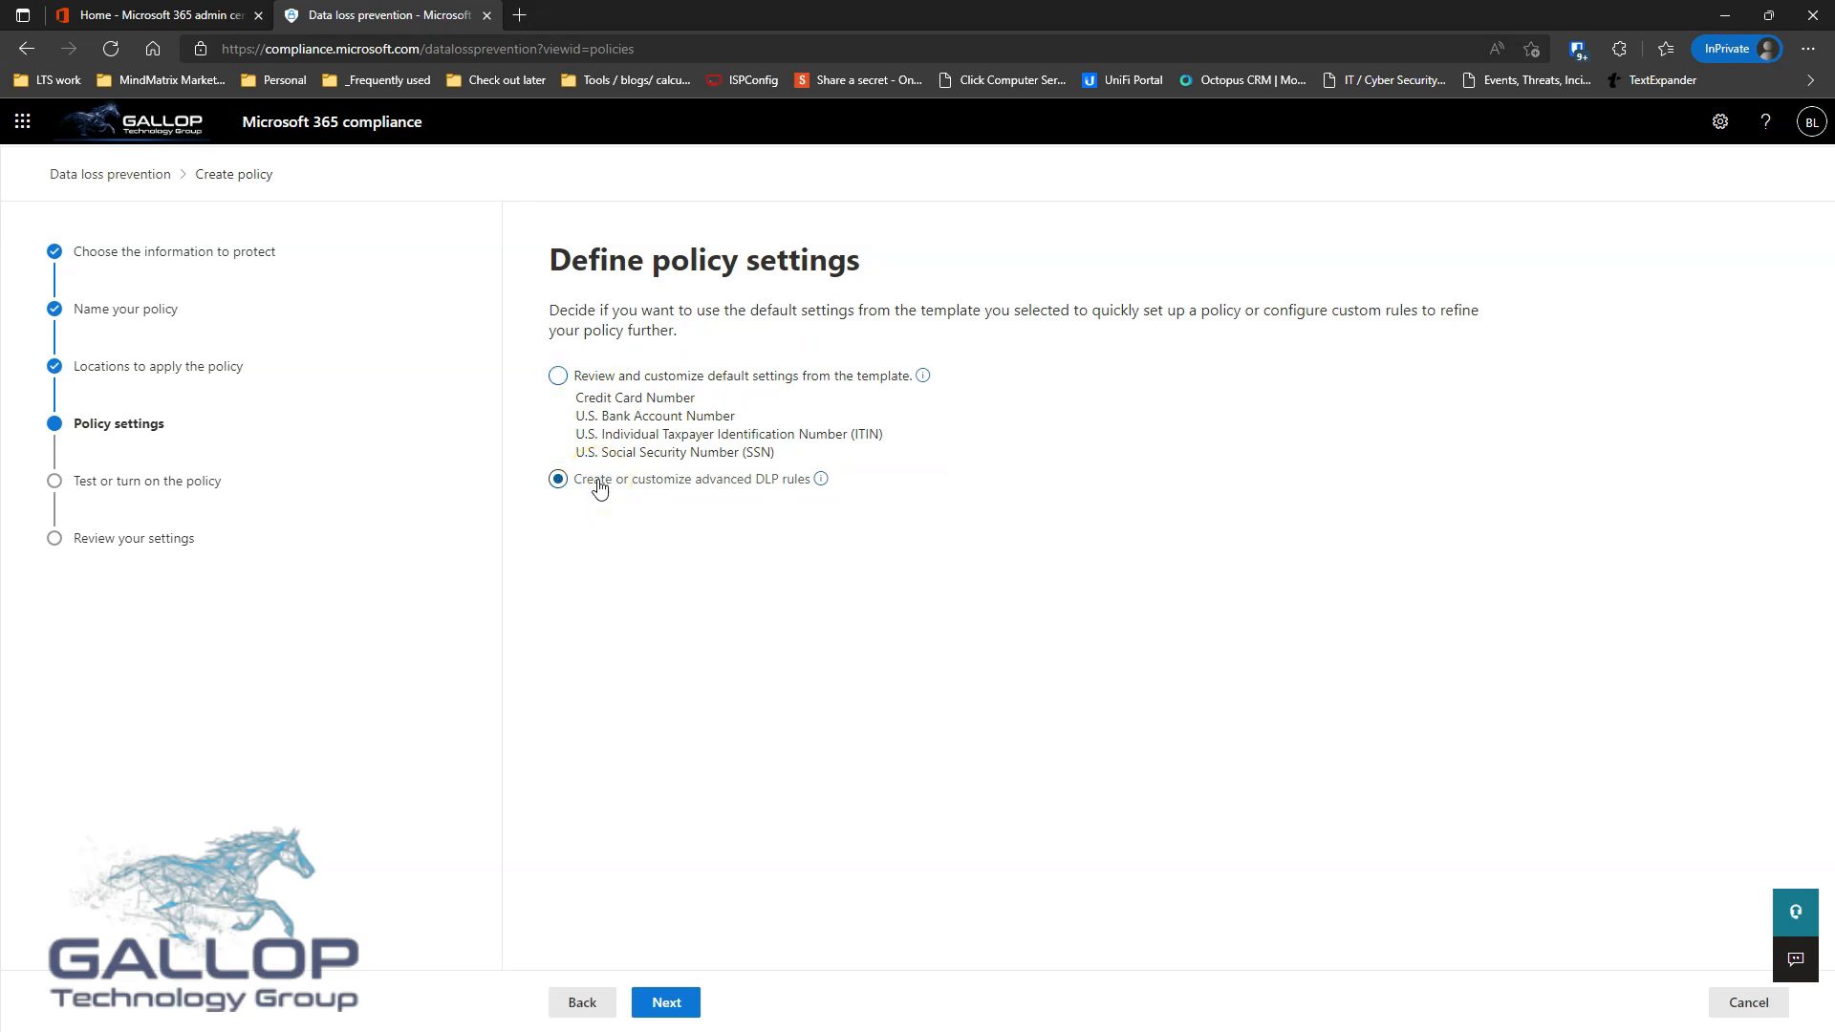
{"action": "mouse_move", "coordinate": [819, 485]}
{"action": "left_click", "coordinate": [563, 375]}
{"action": "left_click", "coordinate": [669, 1002]}
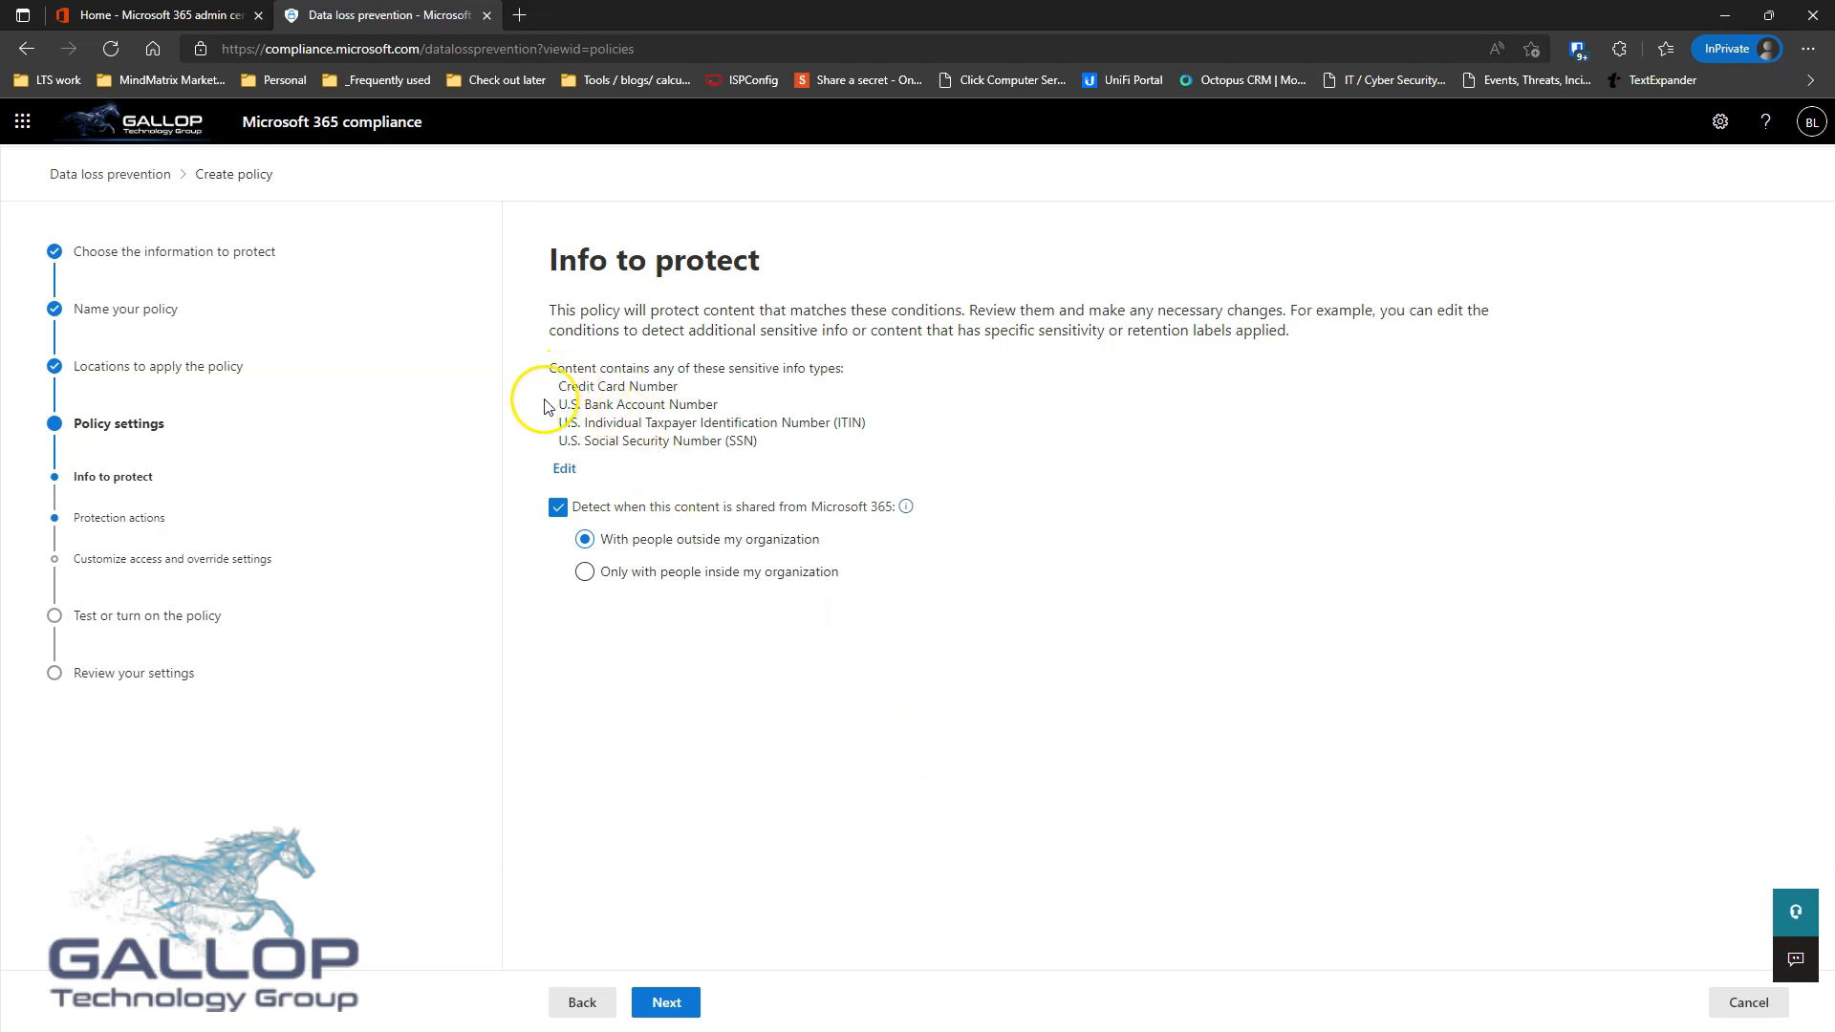
- Review the sensitive info types without changing them, and keep detecting content shared with people outside the organization
{"action": "left_click", "coordinate": [564, 467]}
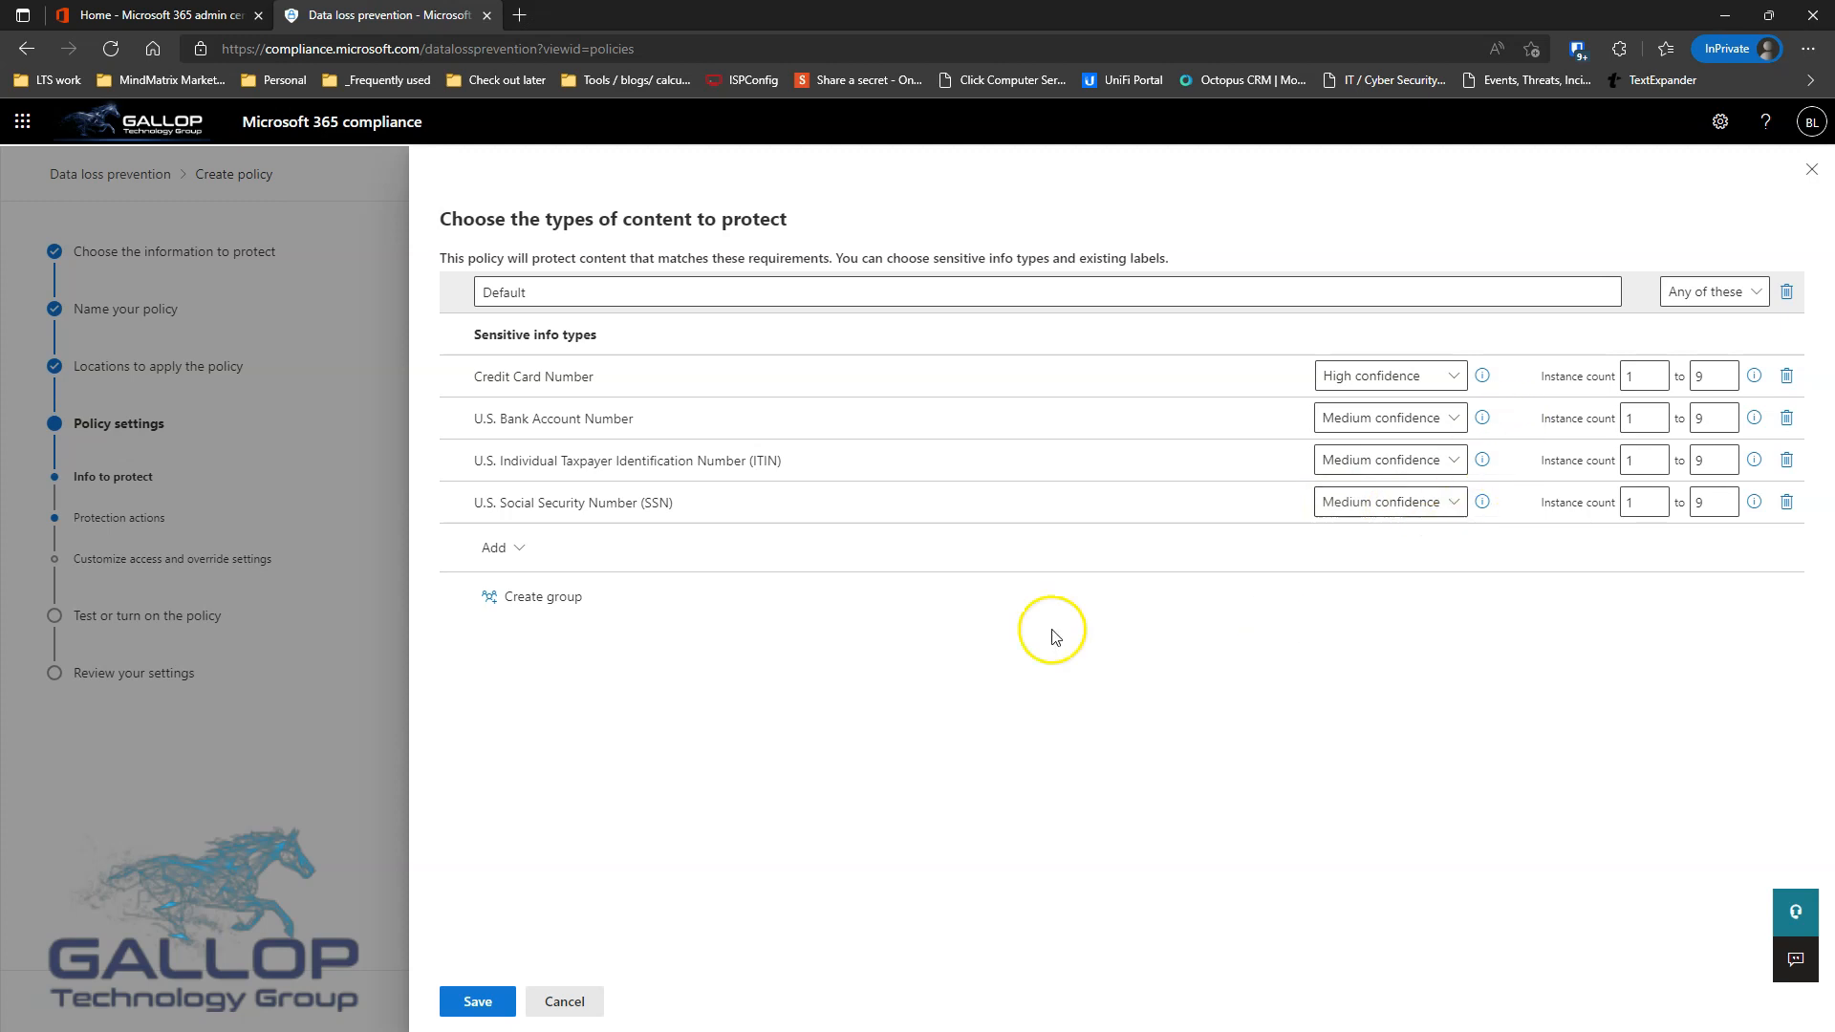
{"action": "left_click", "coordinate": [551, 1004]}
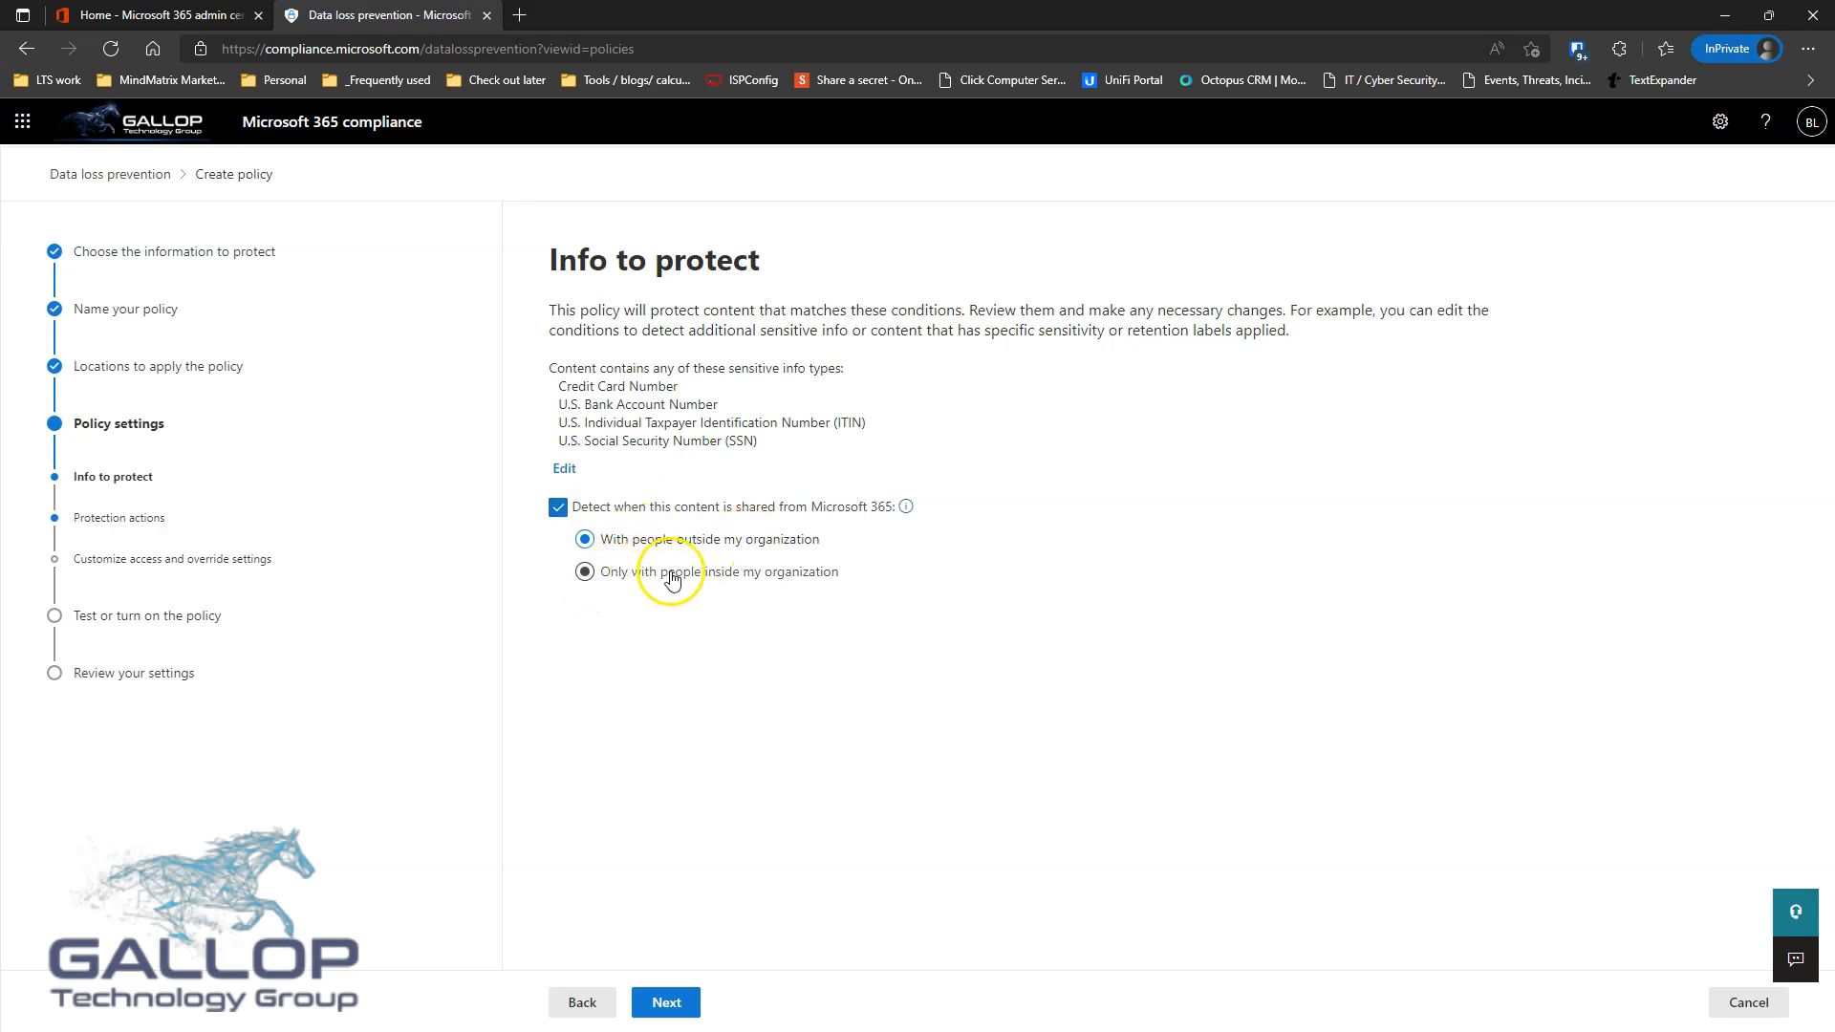
{"action": "left_click", "coordinate": [626, 547]}
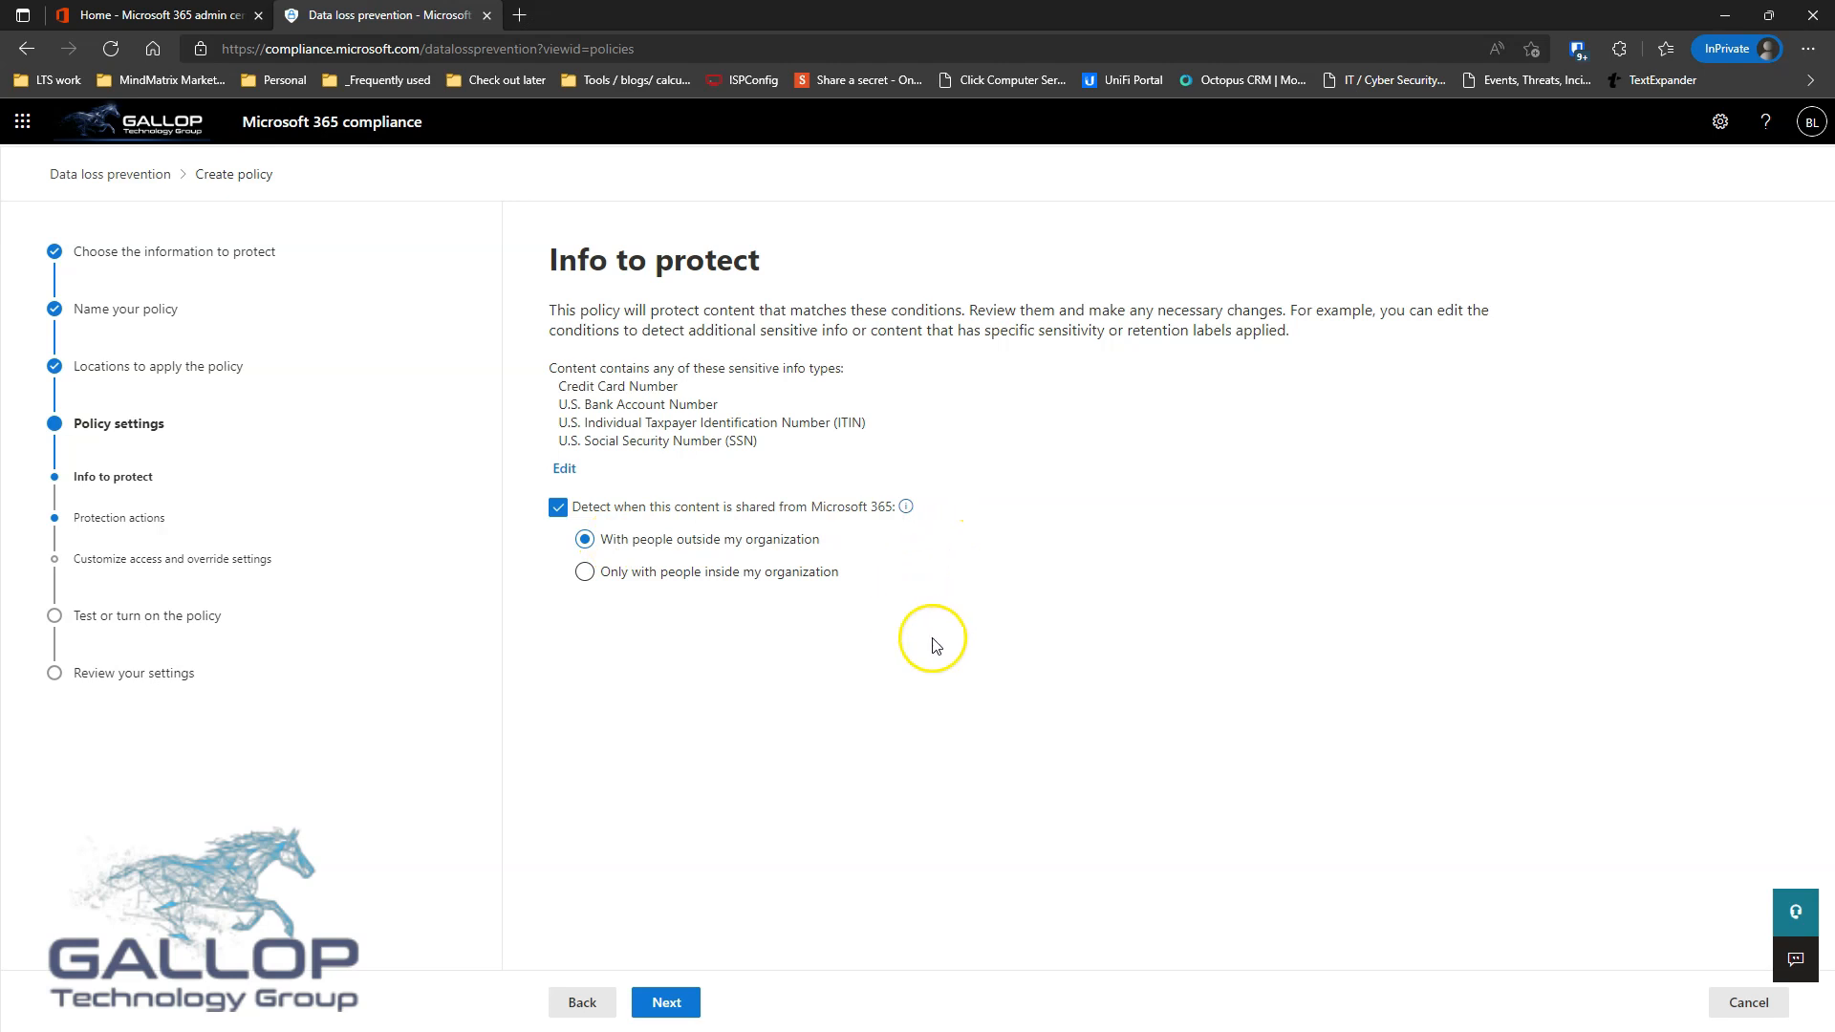
{"action": "left_click", "coordinate": [672, 1004]}
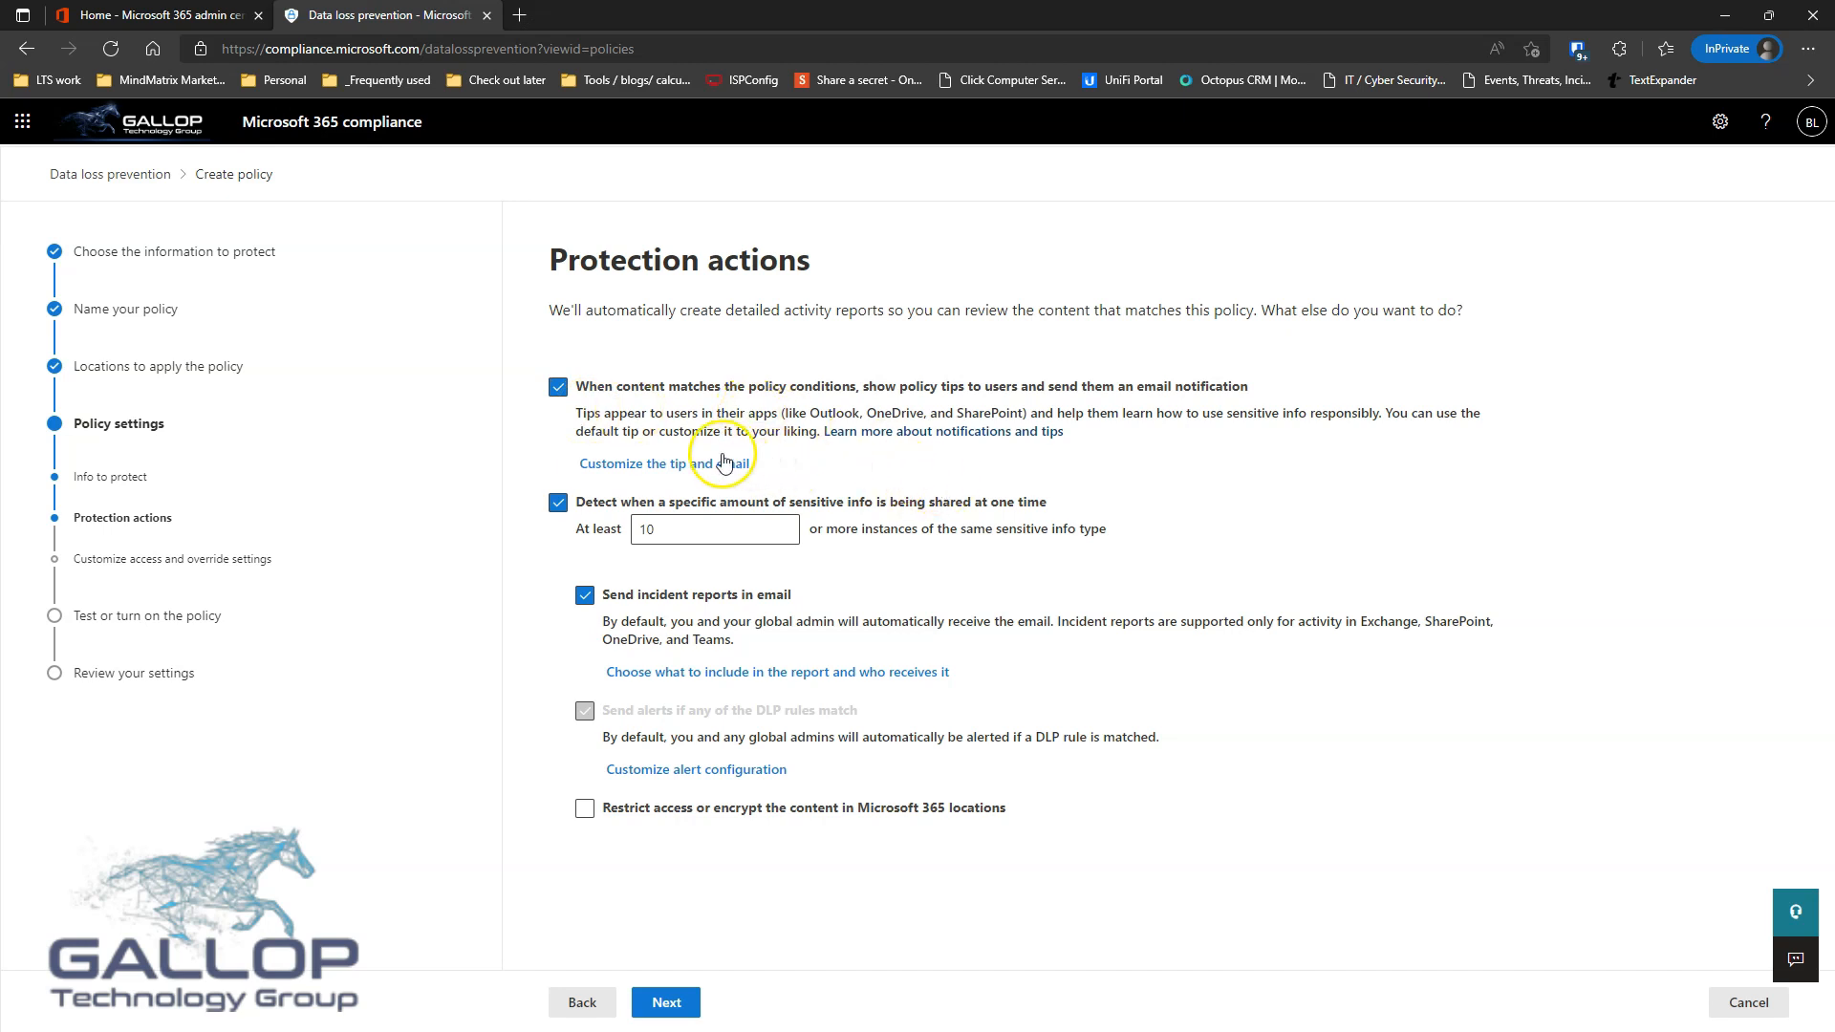
- Check the policy tip and email notification options, and set the sensitive info detection threshold to at least 1 instance
{"action": "left_click", "coordinate": [614, 468]}
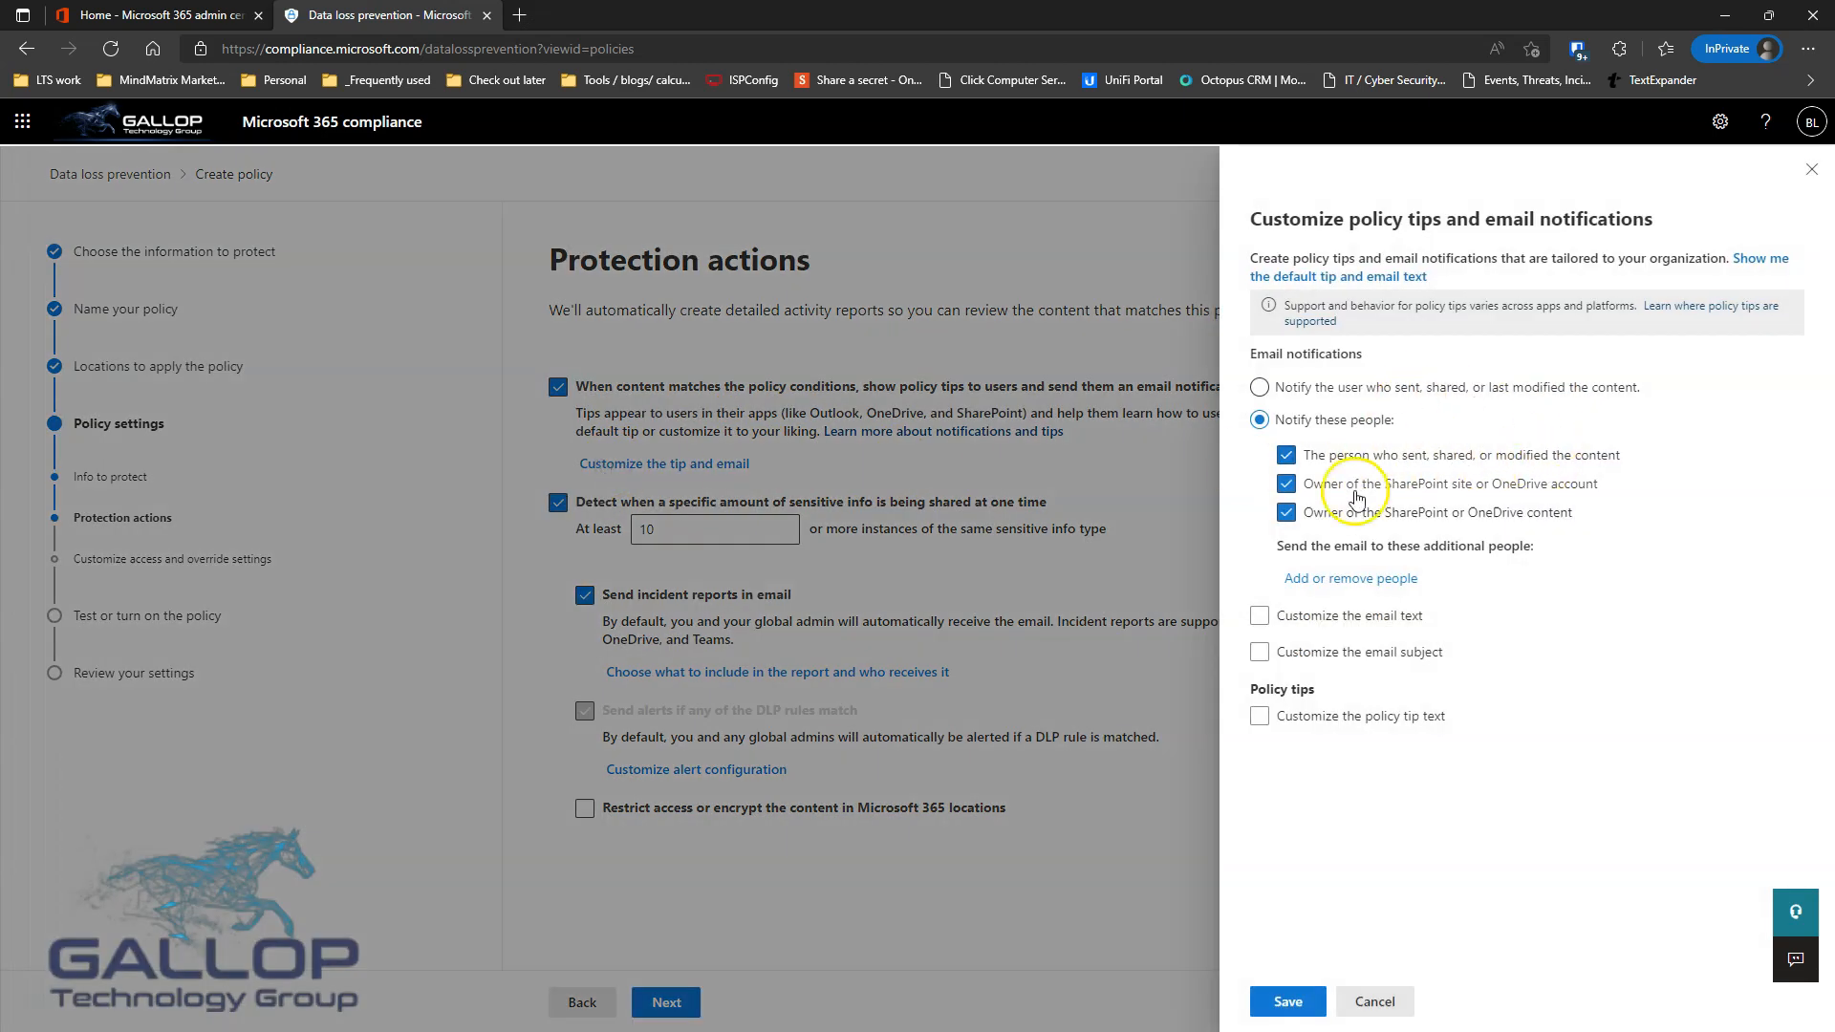
{"action": "left_click", "coordinate": [1381, 1001]}
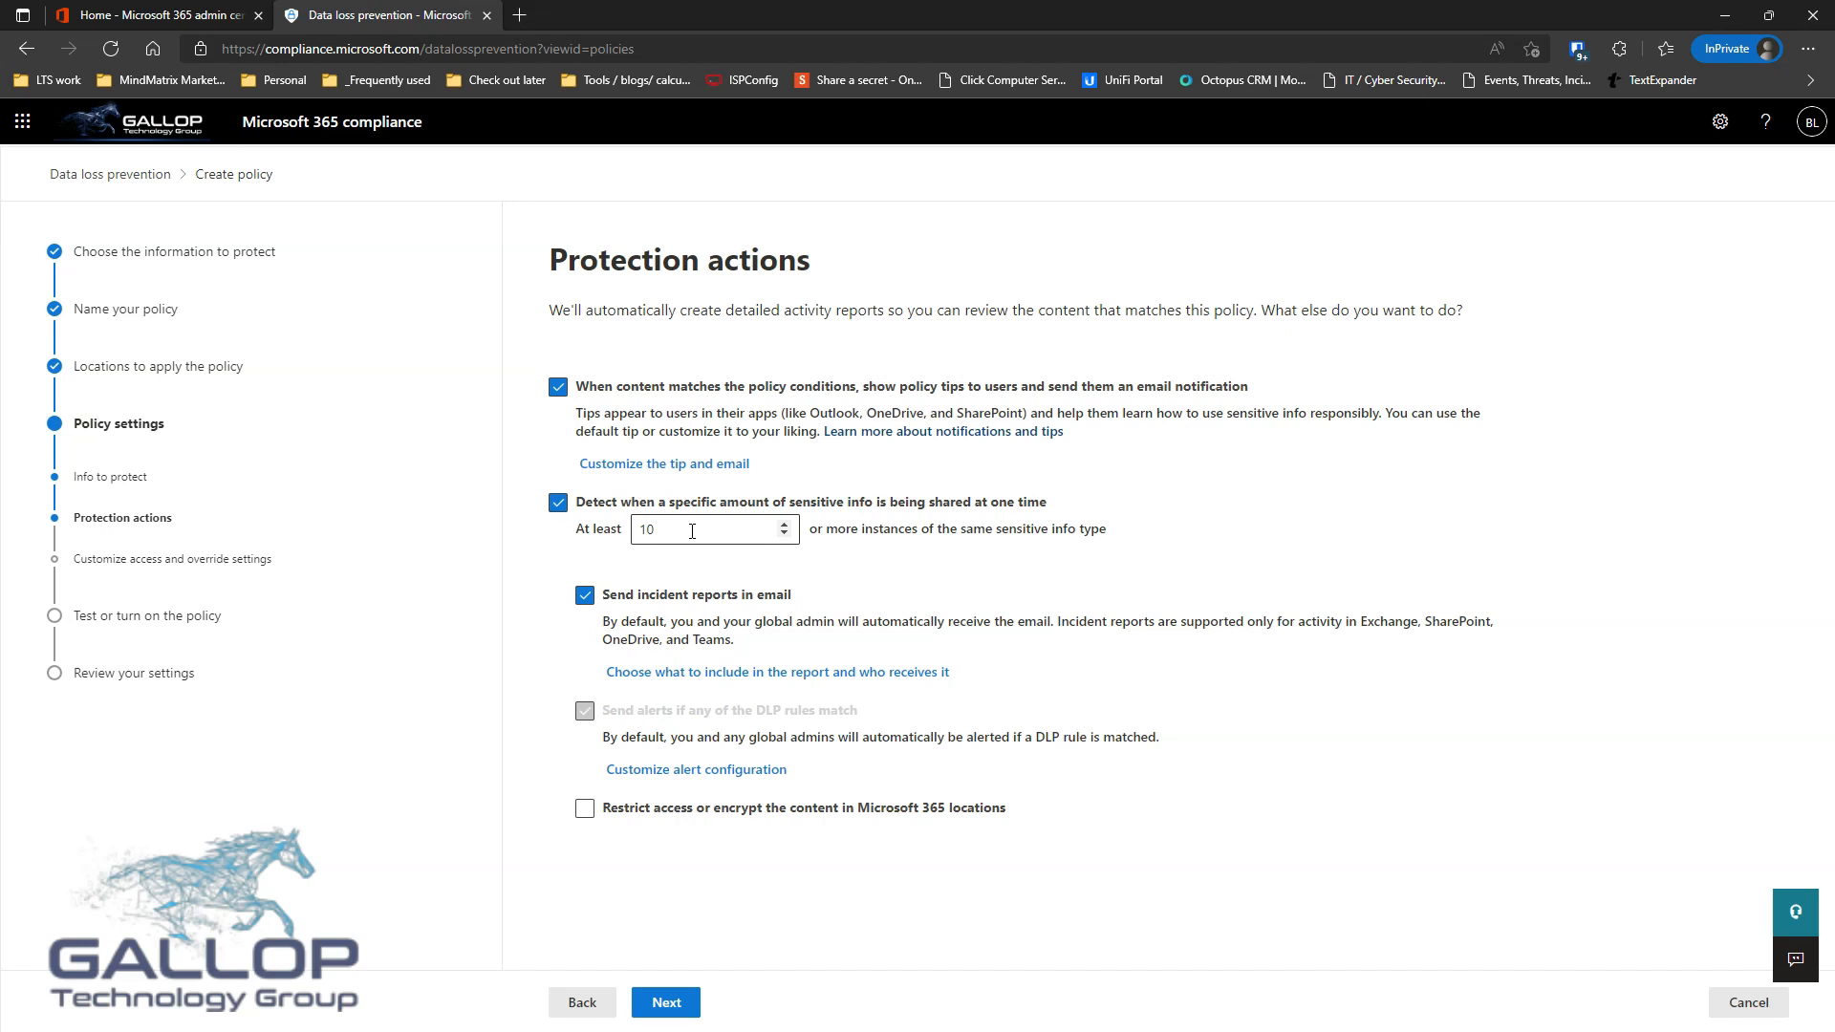
{"action": "left_click_drag", "start_coordinate": [692, 532], "coordinate": [638, 540]}
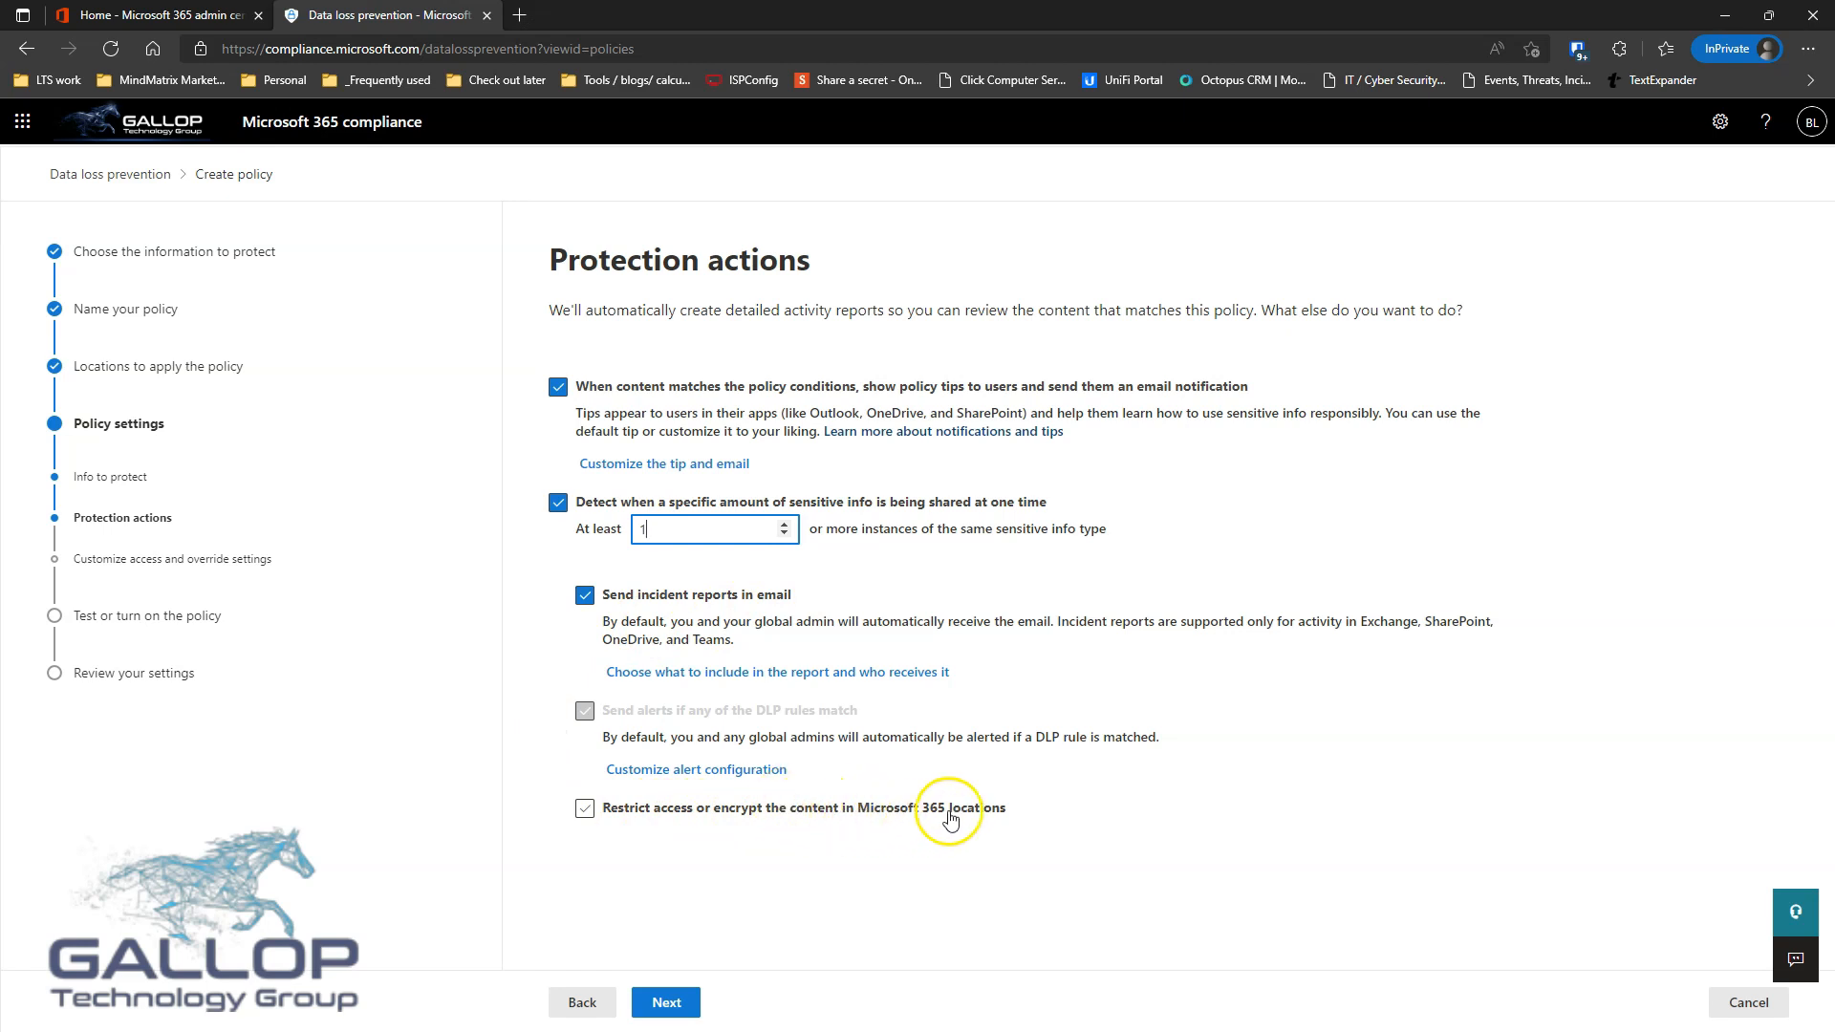
- Leave restricting access or encrypting Microsoft 365 content off in the protection actions, and continue to the access and override settings
{"action": "left_click", "coordinate": [700, 812]}
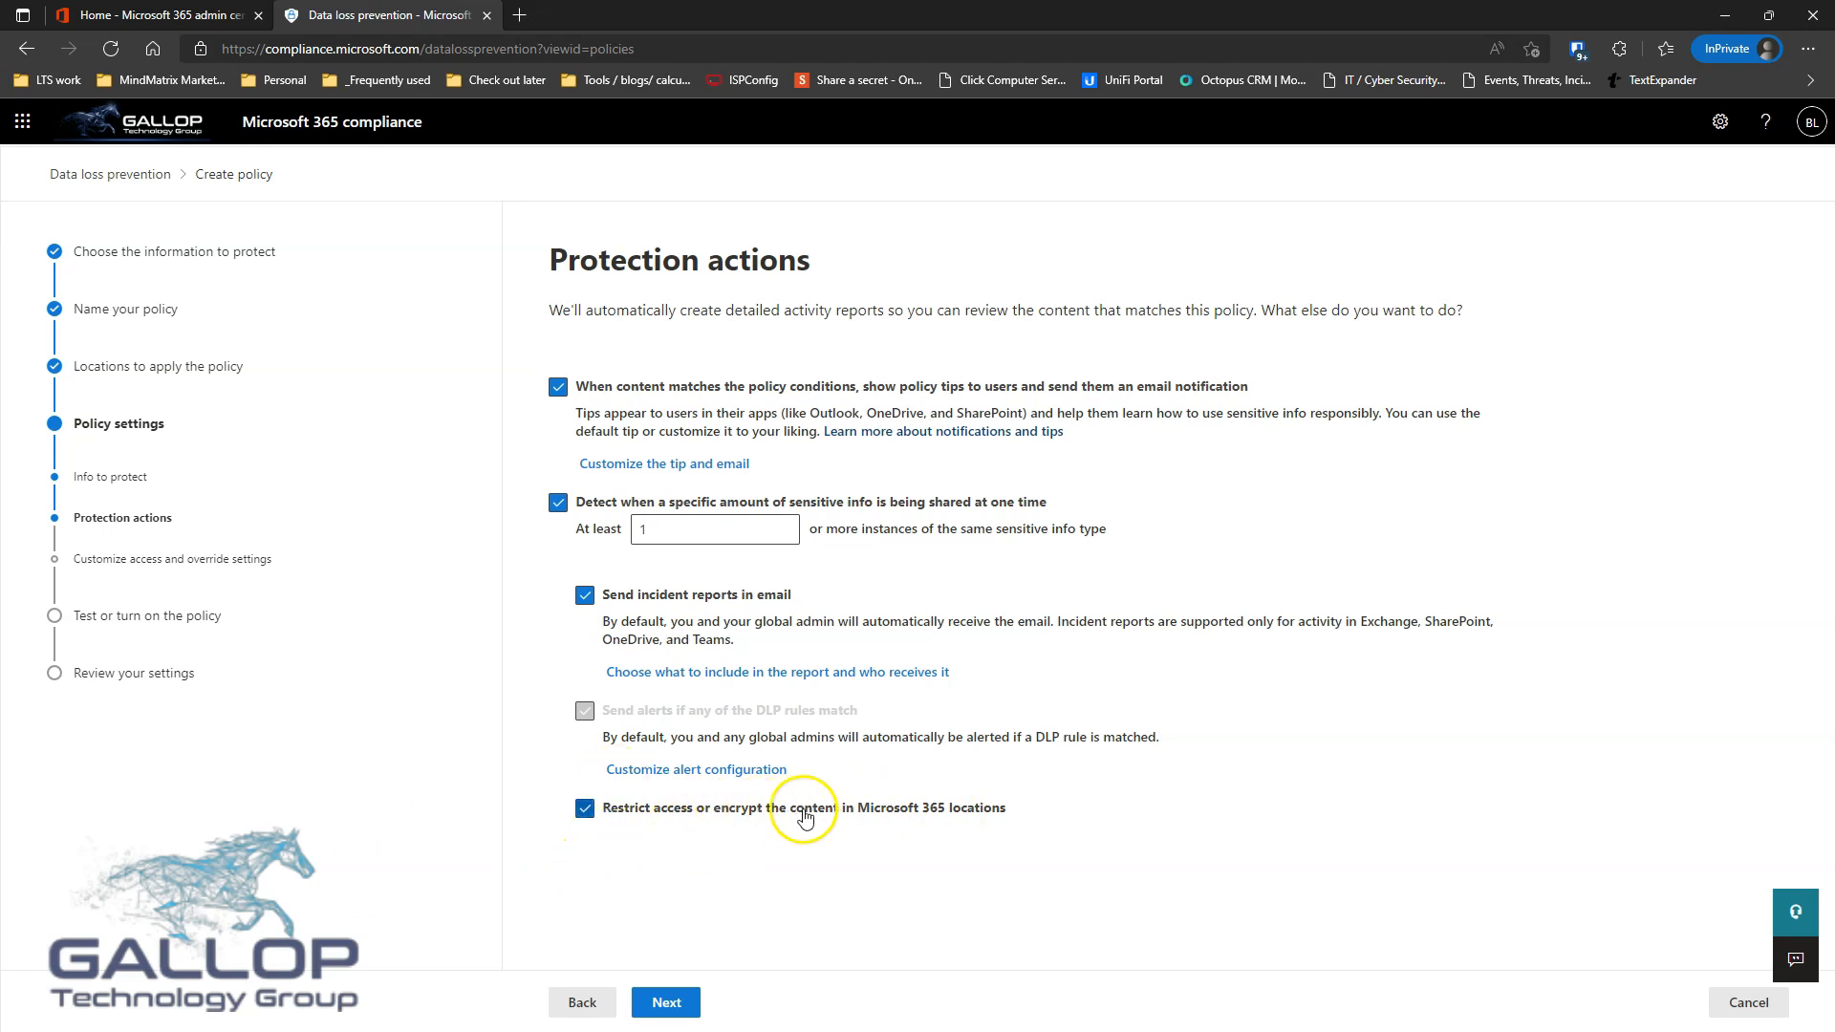
{"action": "left_click", "coordinate": [584, 809]}
{"action": "left_click", "coordinate": [684, 1001]}
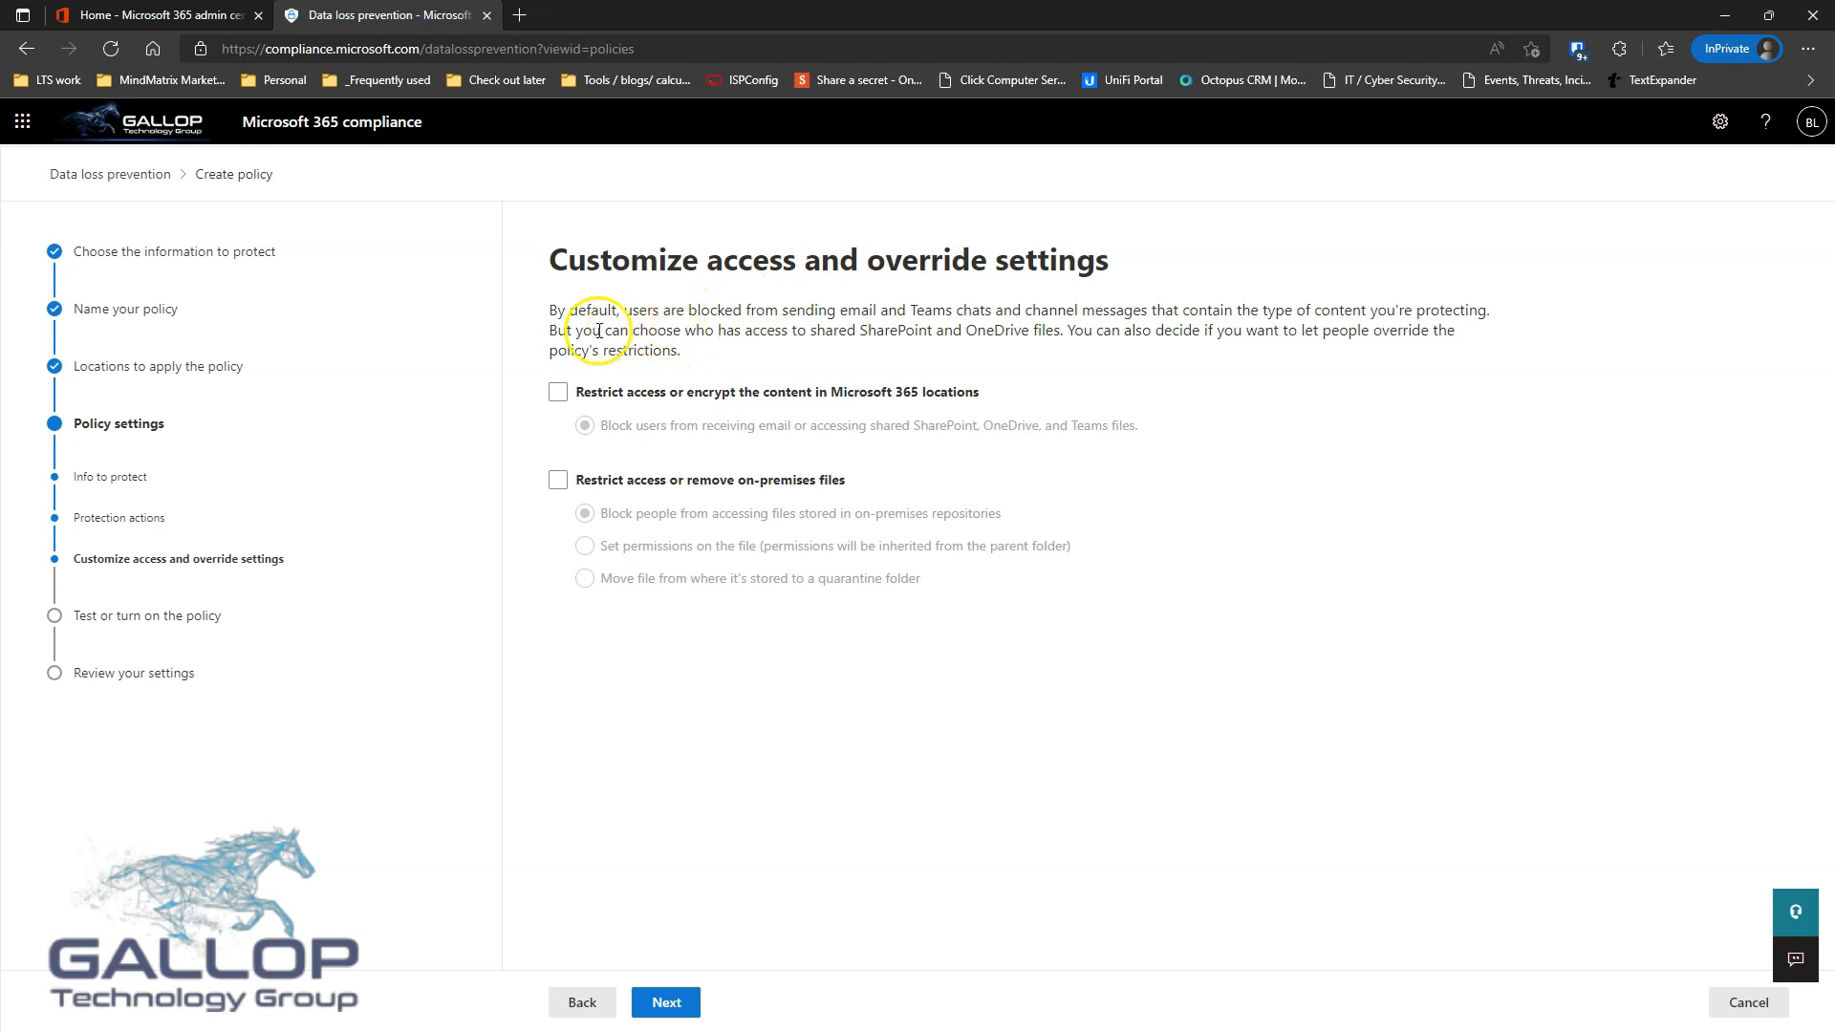
- Check the blocking and override options for Microsoft 365 content, leave both access restrictions off, and continue
{"action": "left_click", "coordinate": [559, 391]}
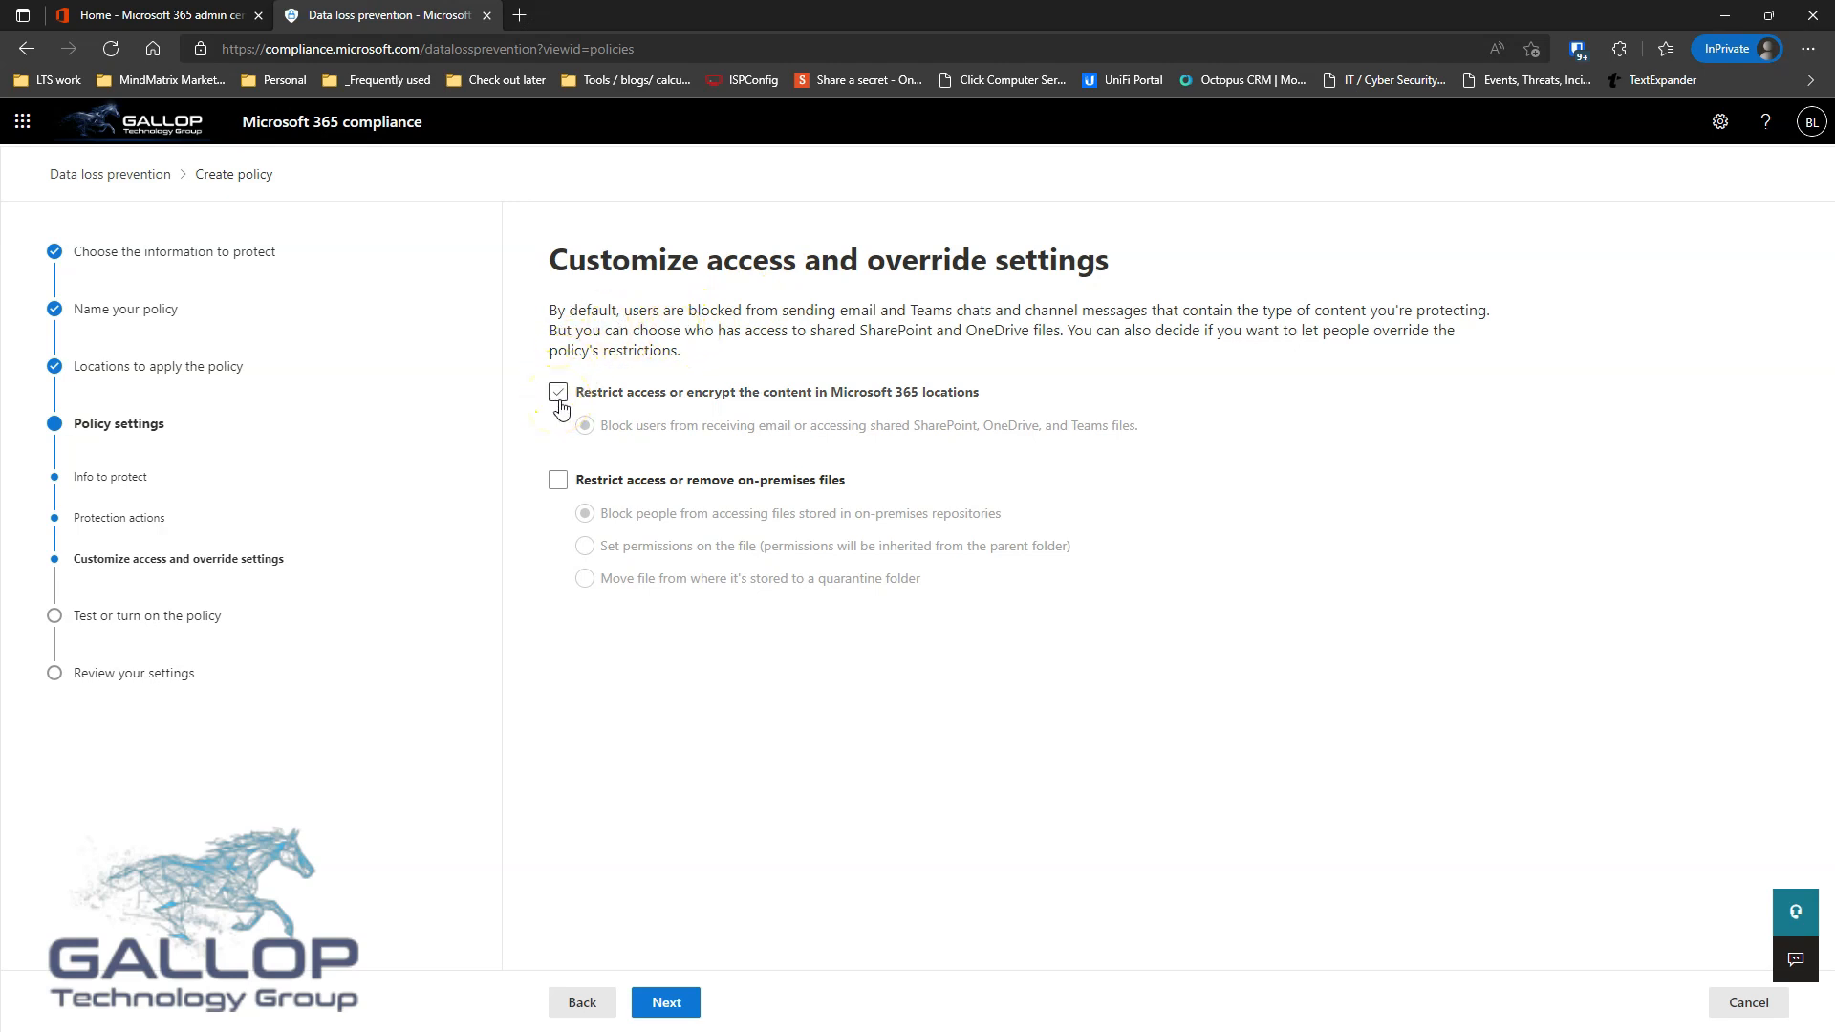
{"action": "left_click", "coordinate": [559, 394]}
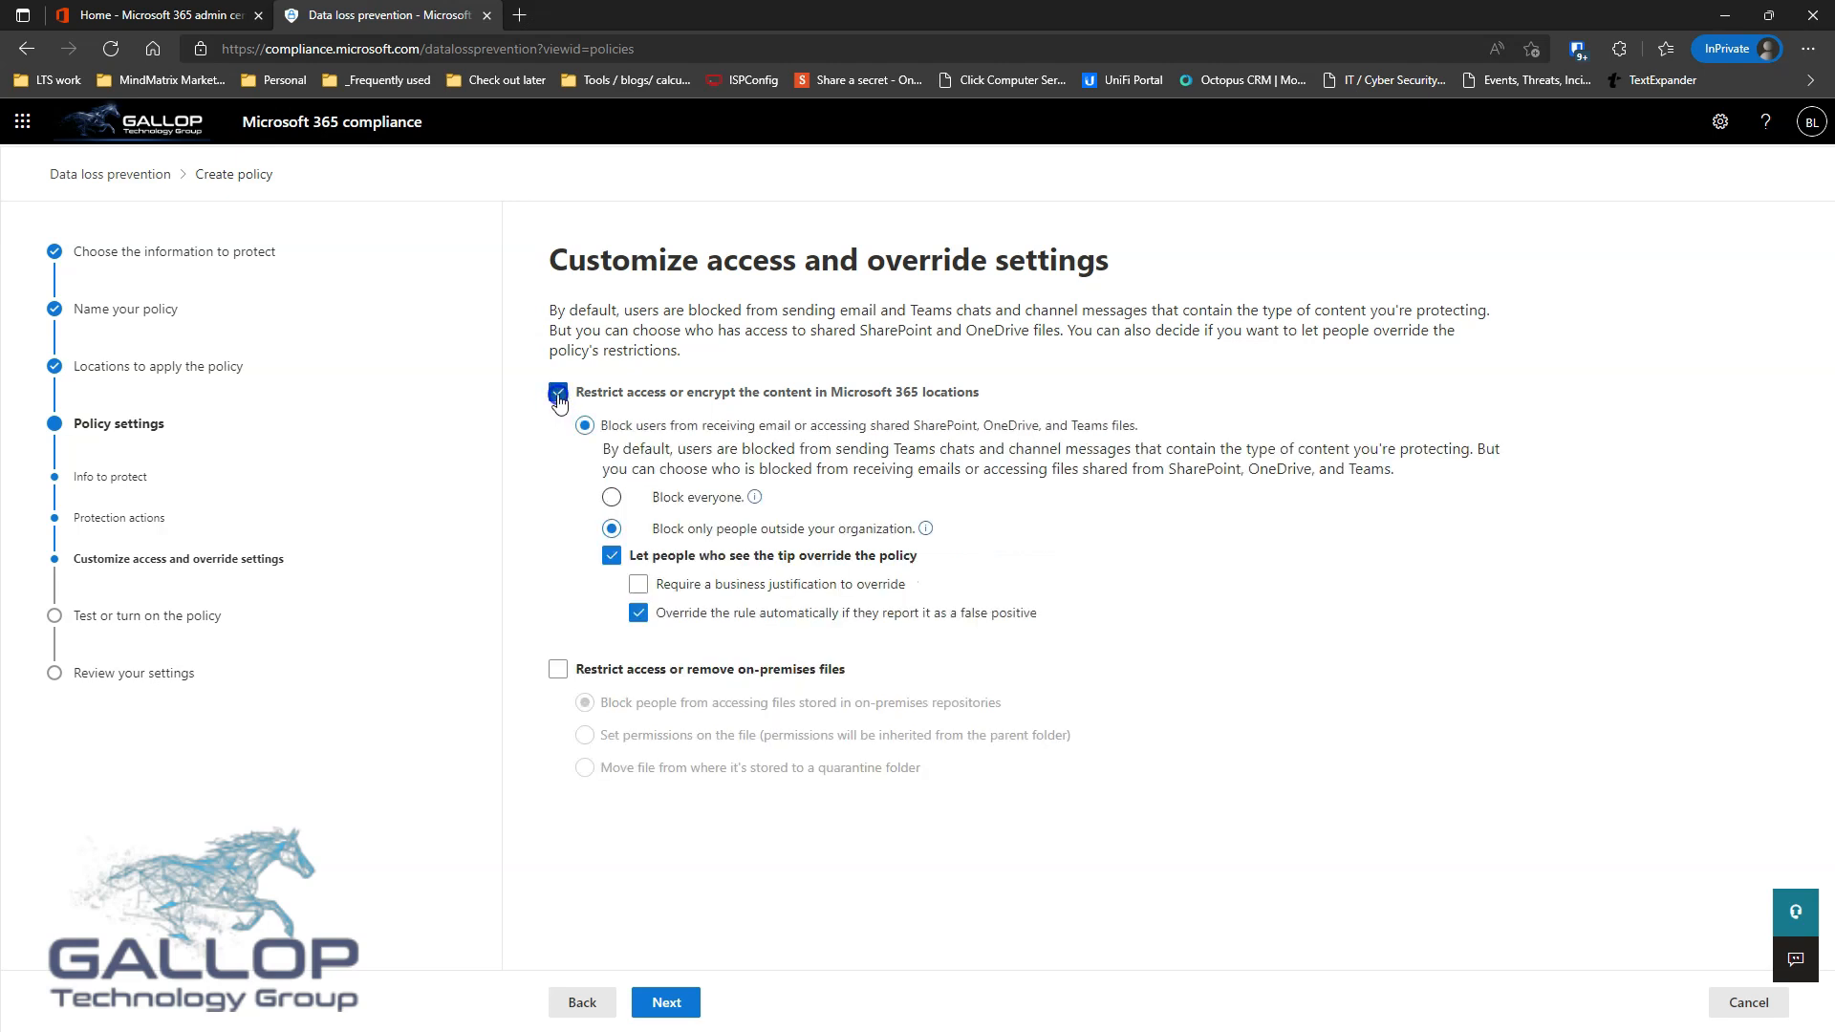
{"action": "left_click", "coordinate": [559, 394]}
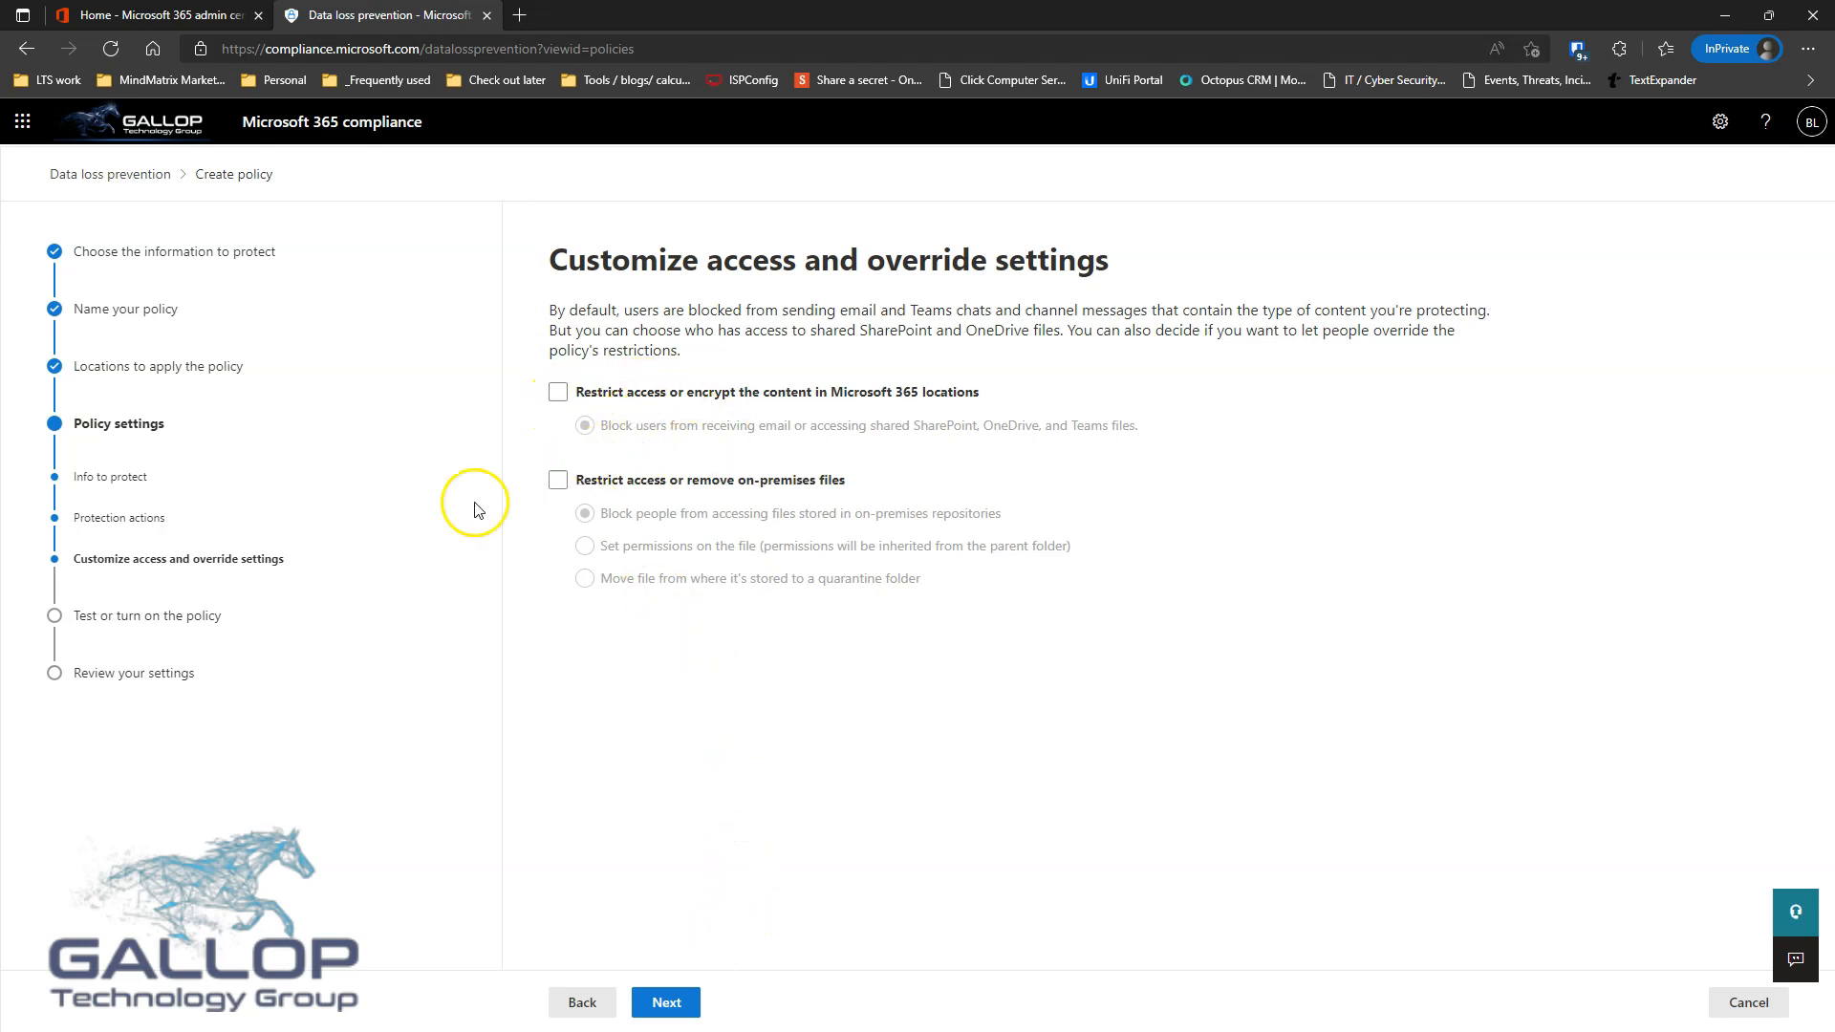
{"action": "left_click", "coordinate": [669, 999]}
- Choose to test the policy out first, with policy tips shown while in test mode
{"action": "left_click", "coordinate": [810, 409]}
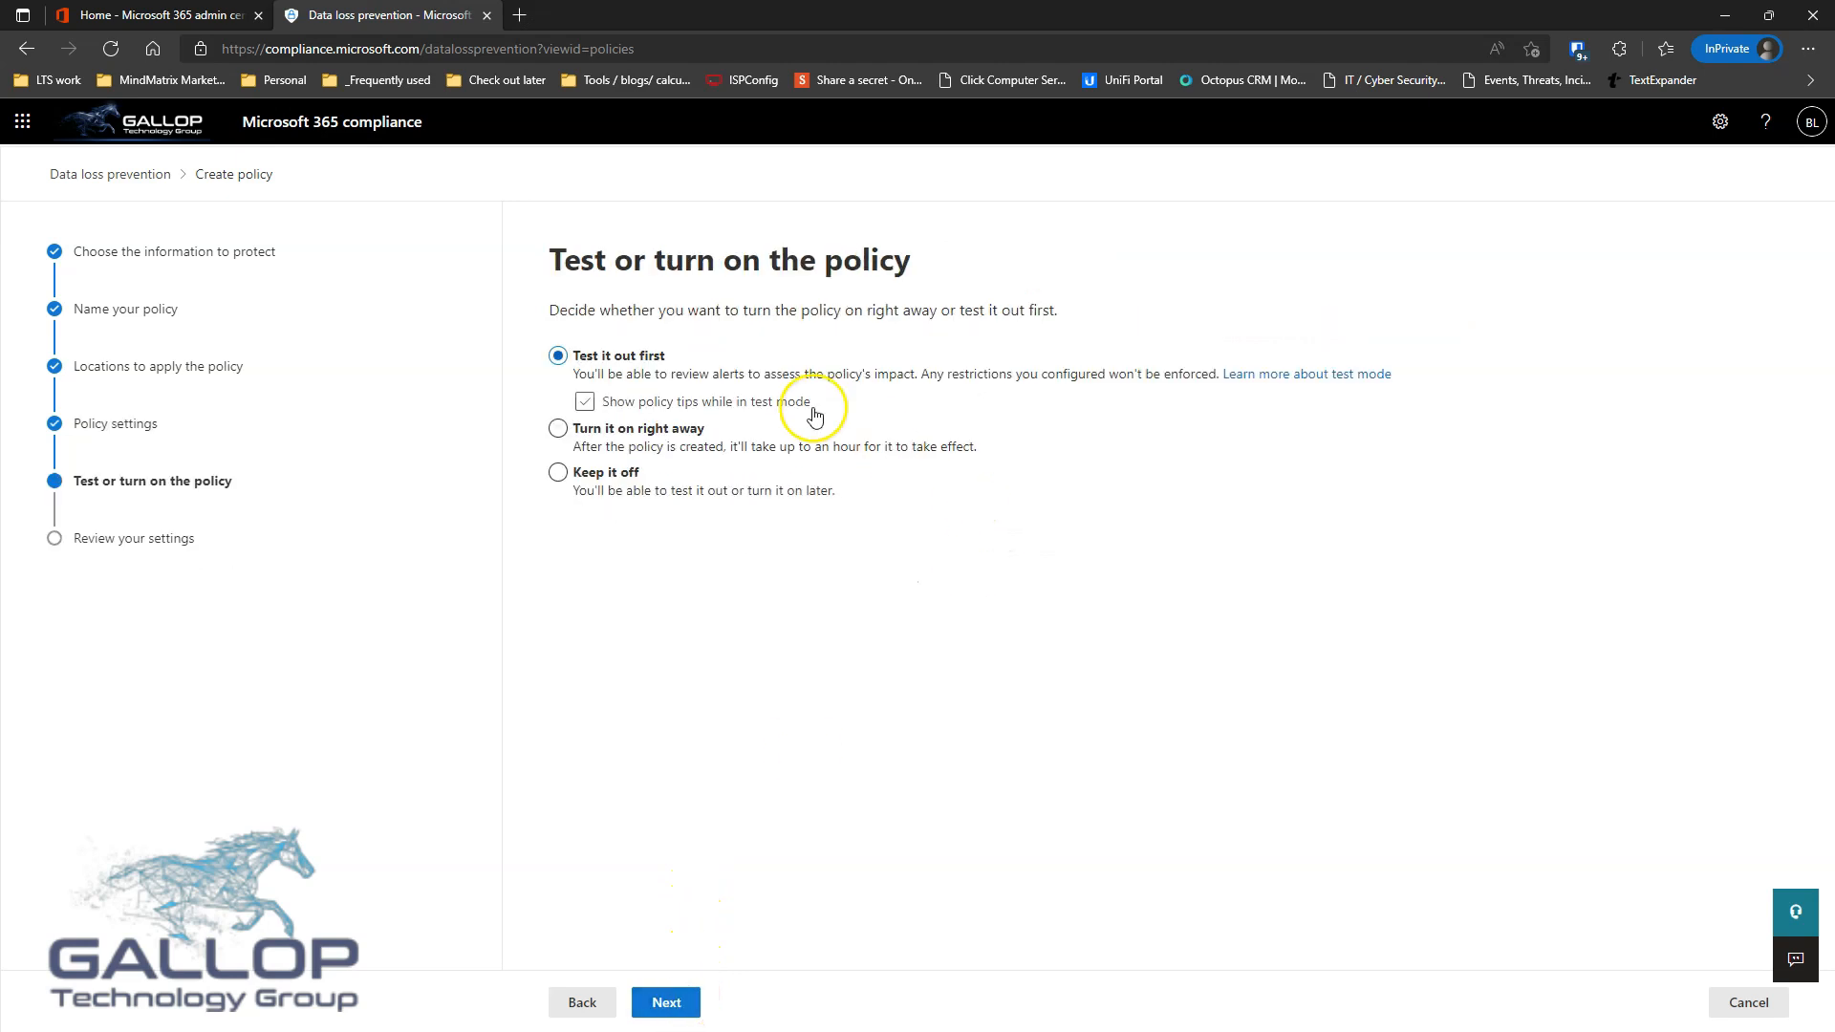
{"action": "left_click", "coordinate": [812, 412]}
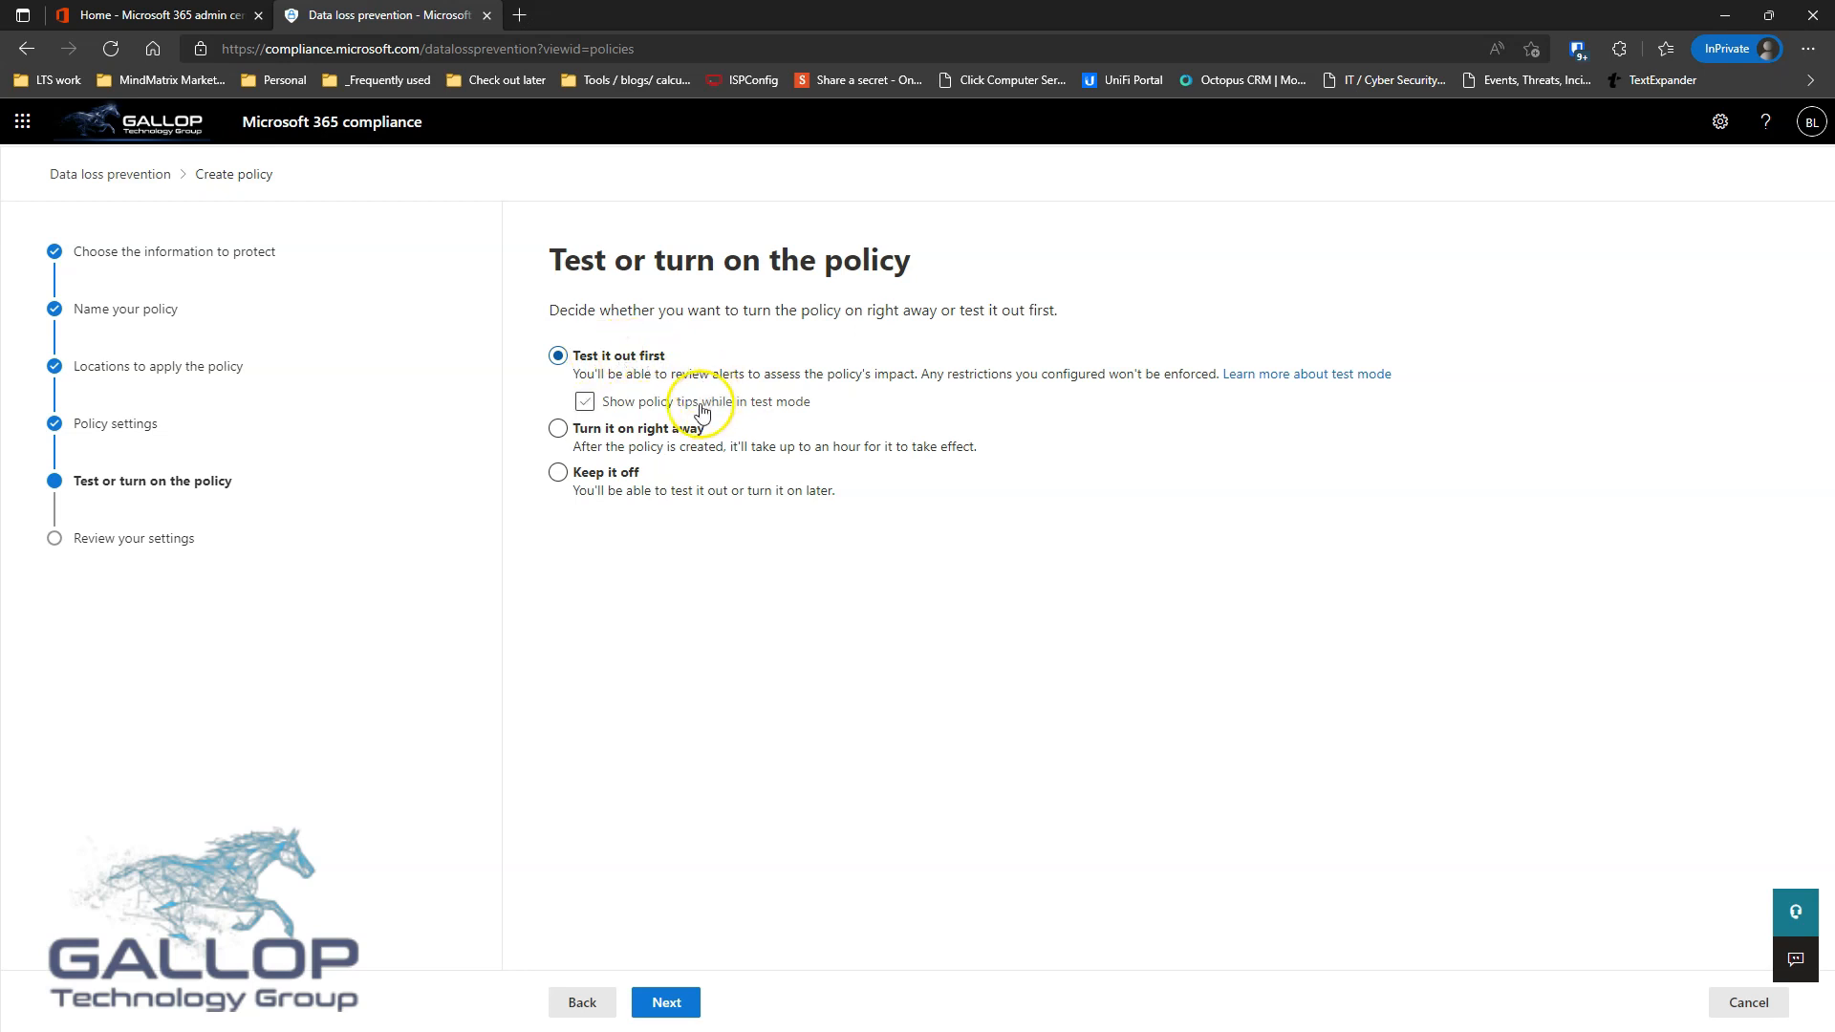
{"action": "left_click", "coordinate": [585, 405]}
{"action": "left_click", "coordinate": [560, 432]}
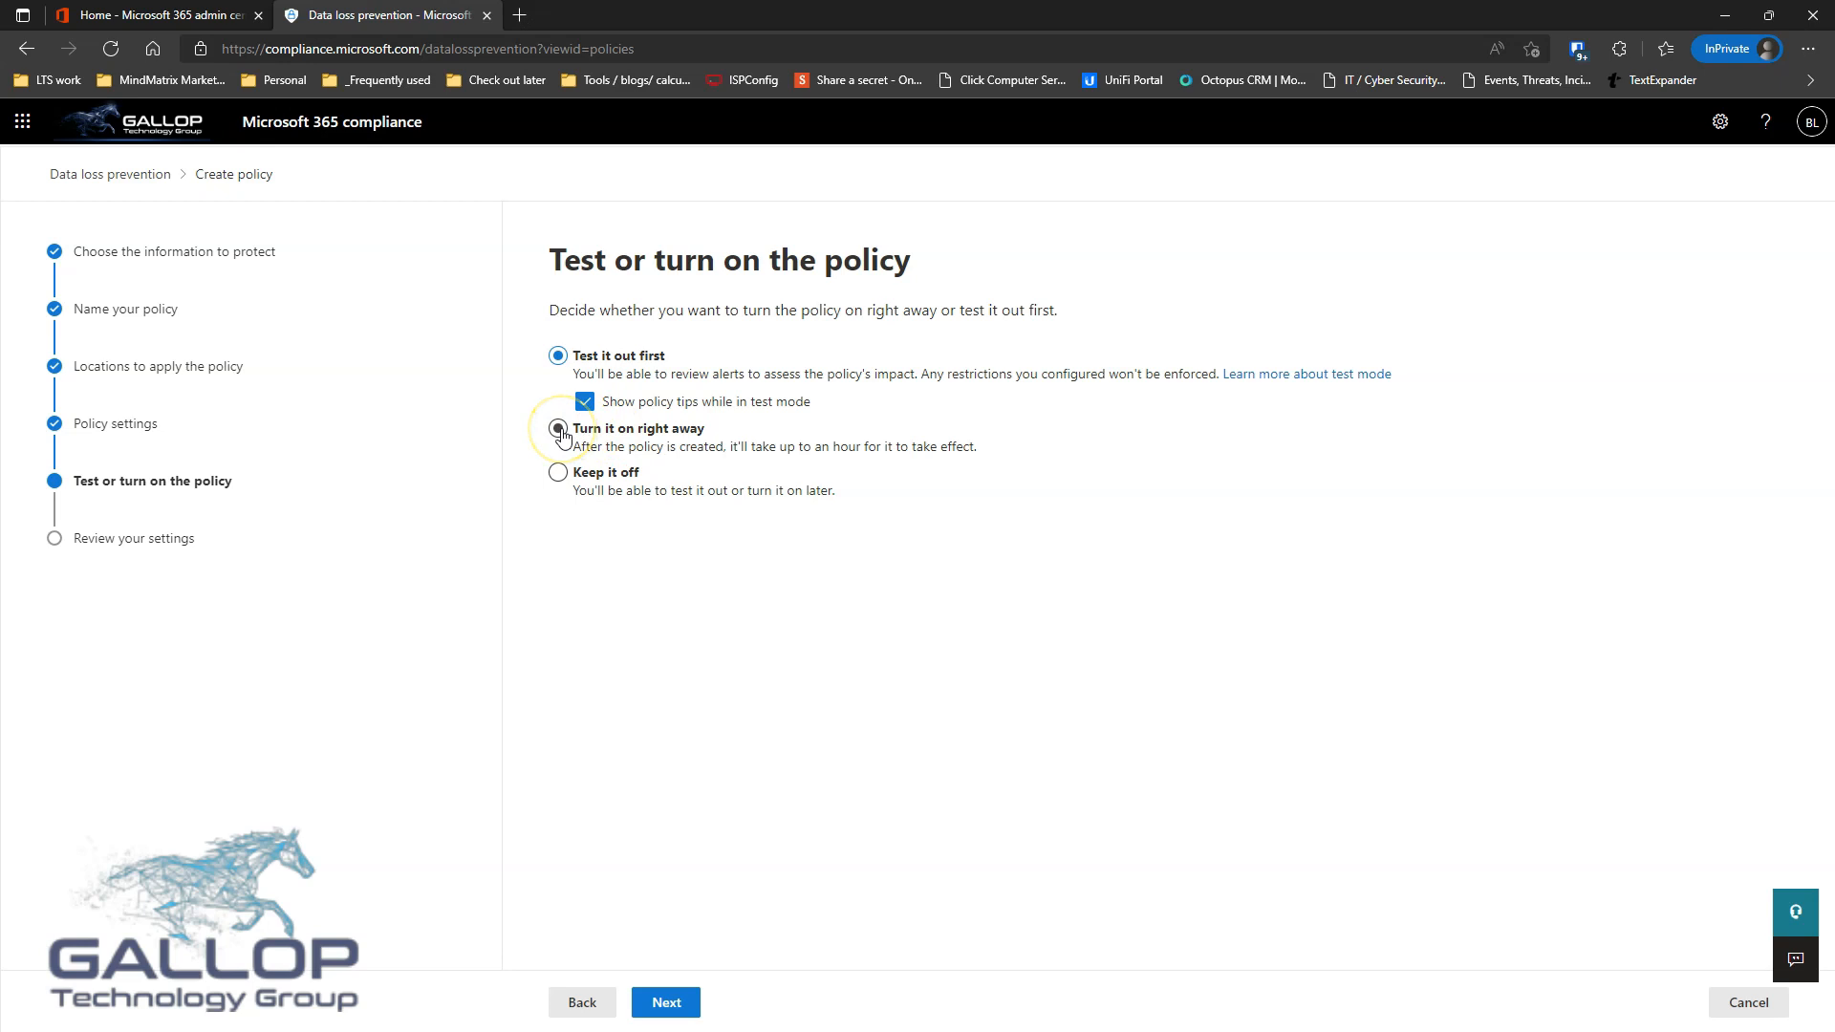
{"action": "left_click", "coordinate": [562, 475]}
{"action": "left_click", "coordinate": [734, 733]}
- Proceed to the settings review, submit the new U.S. Patriot Act policy, and finish the wizard
{"action": "left_click", "coordinate": [666, 1002]}
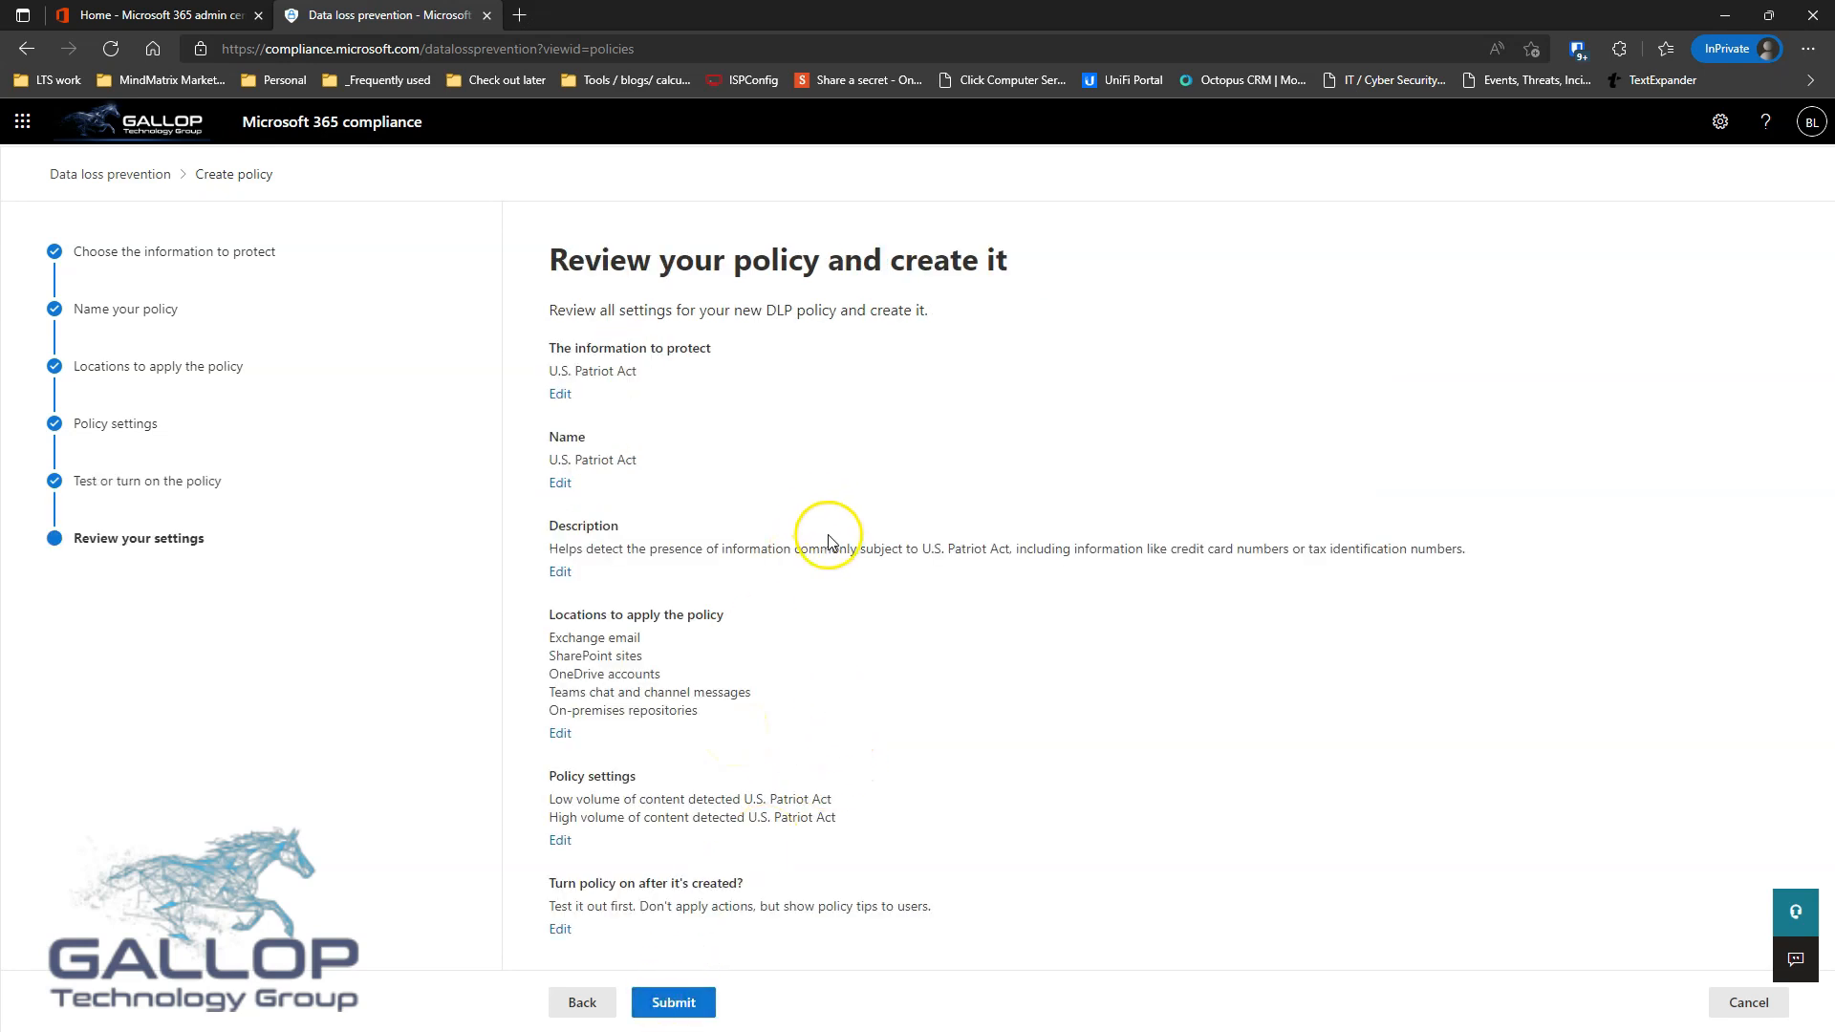
{"action": "left_click", "coordinate": [674, 1003]}
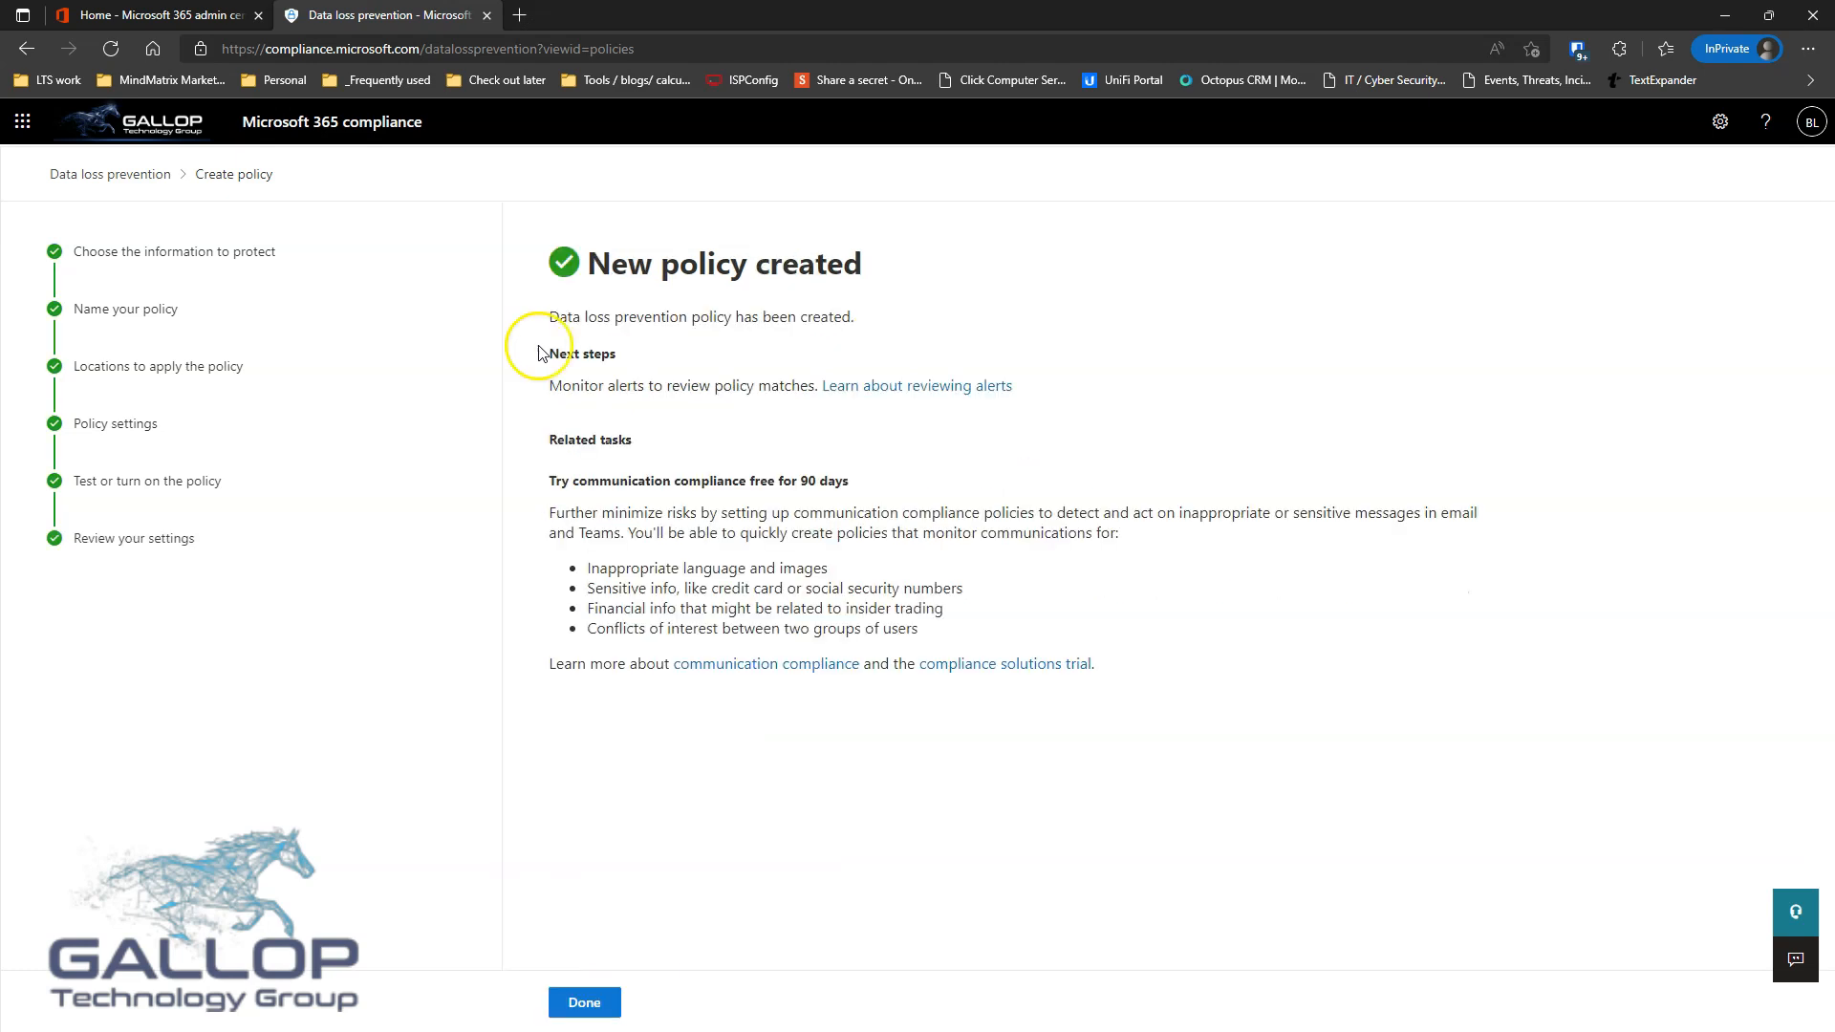
{"action": "left_click", "coordinate": [585, 1003]}
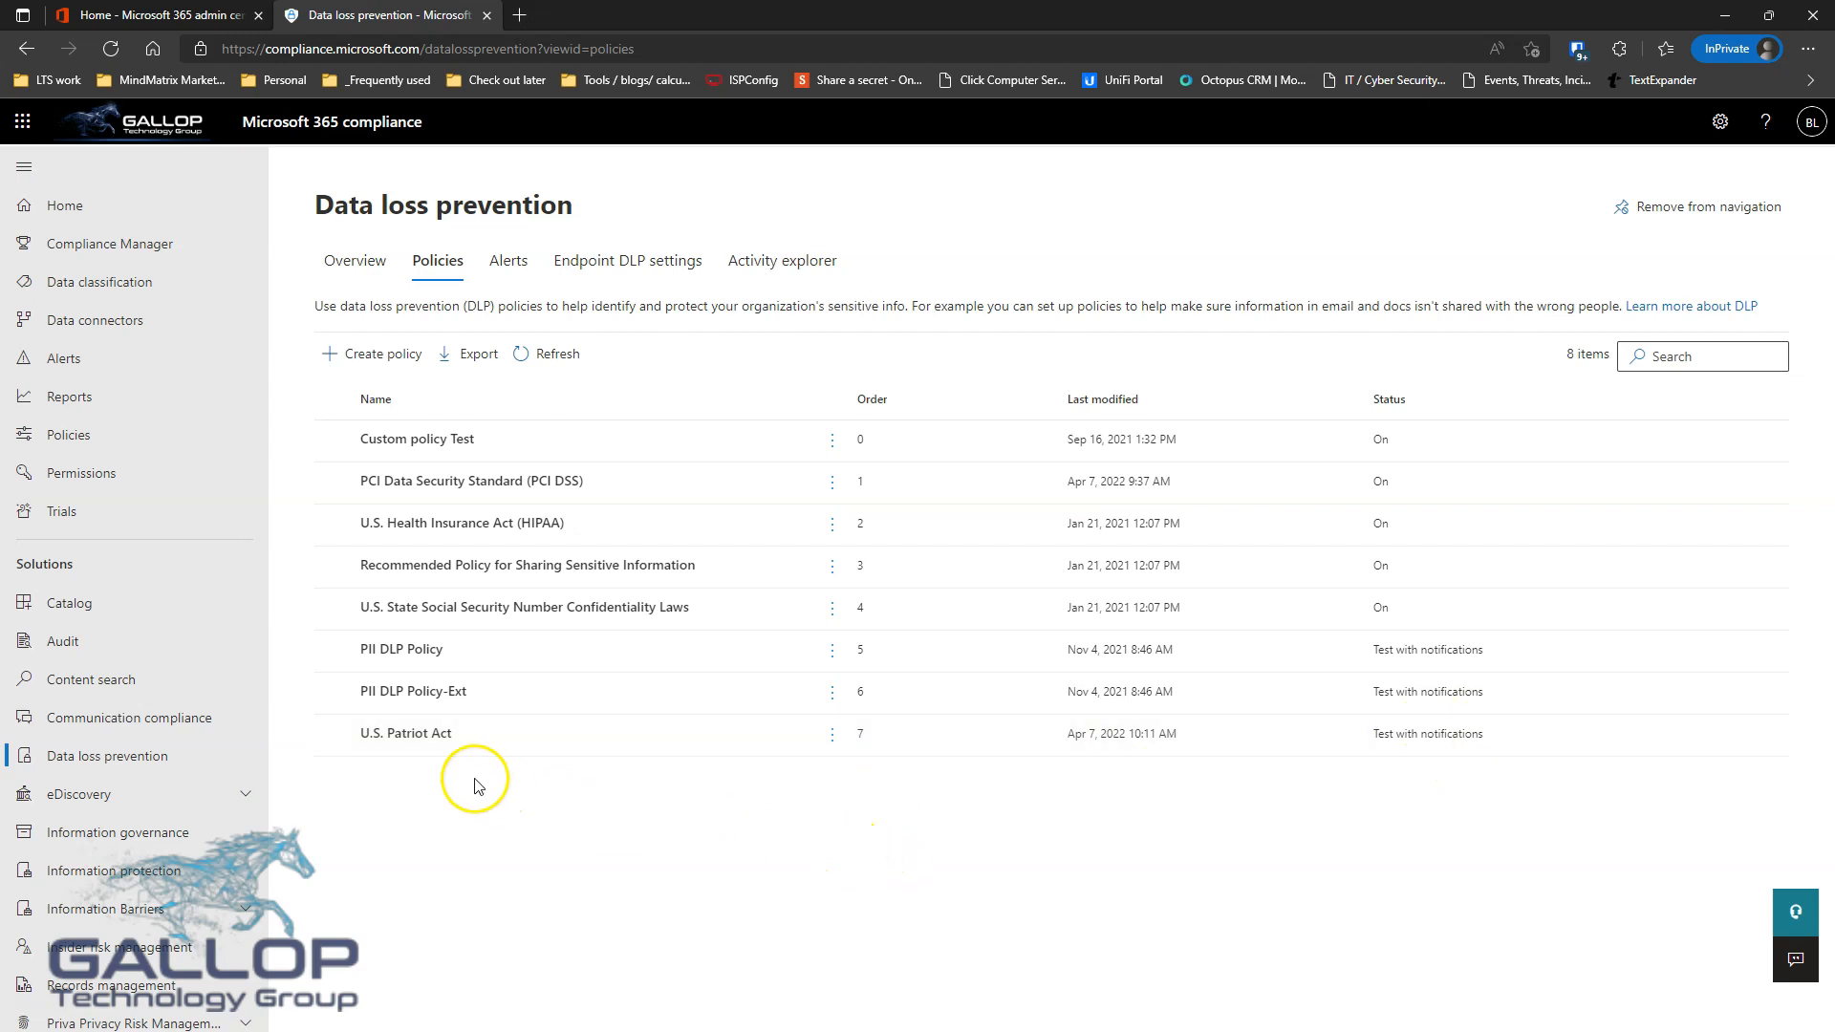
- Open the details of the U.S. Patriot Act policy and review its locations, policy settings and description
{"action": "left_click", "coordinate": [526, 746]}
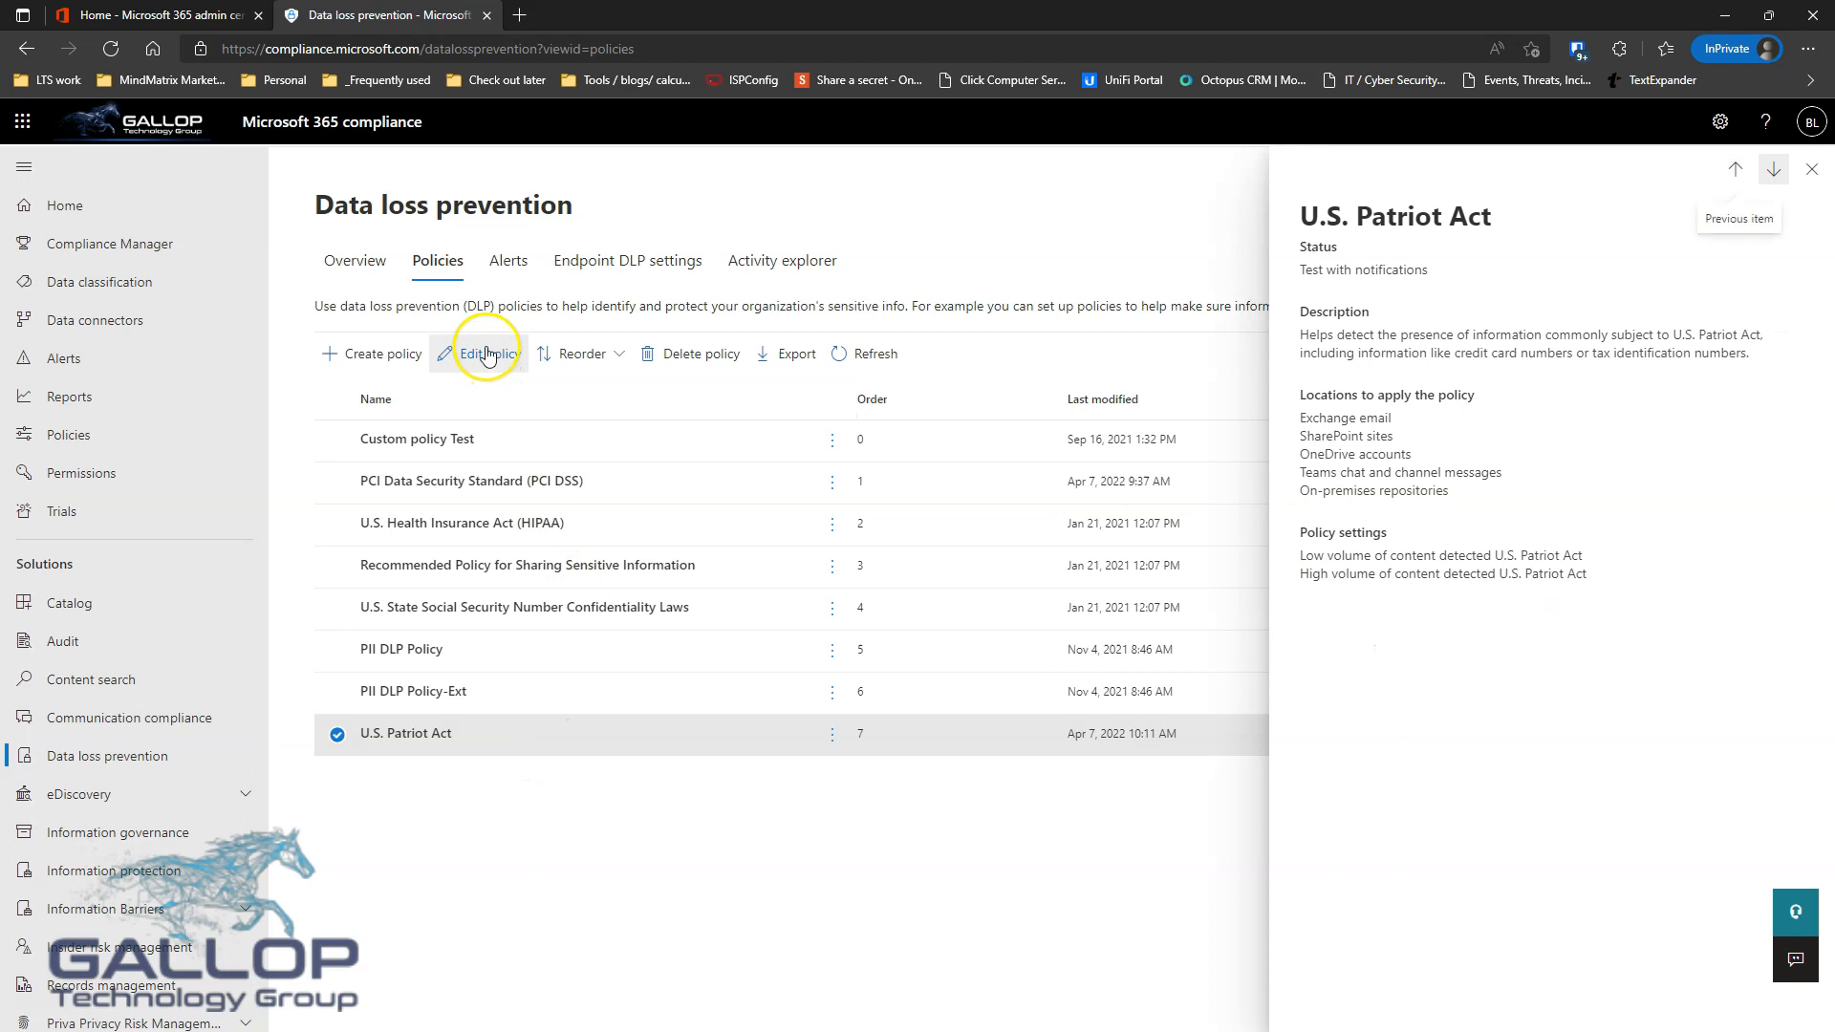
{"action": "left_click_drag", "start_coordinate": [1317, 392], "coordinate": [1447, 492]}
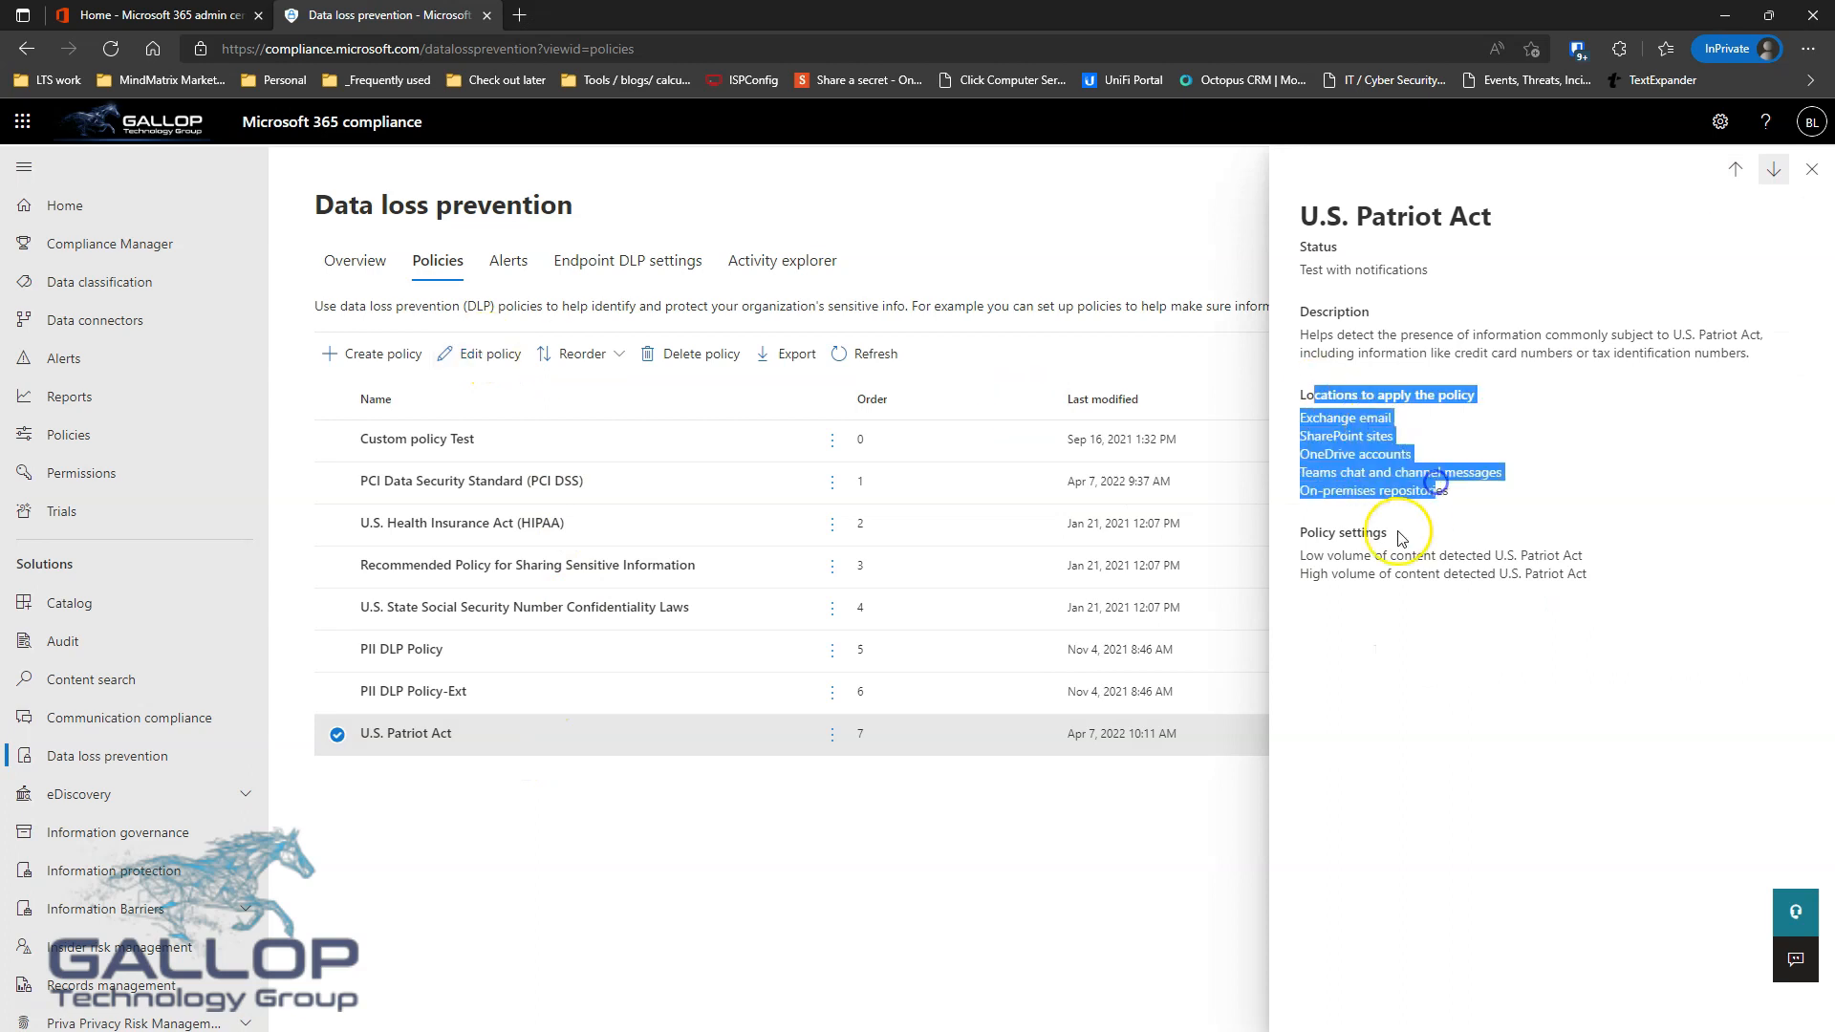
{"action": "left_click_drag", "start_coordinate": [1306, 533], "coordinate": [1539, 571]}
{"action": "left_click_drag", "start_coordinate": [1302, 312], "coordinate": [1481, 353]}
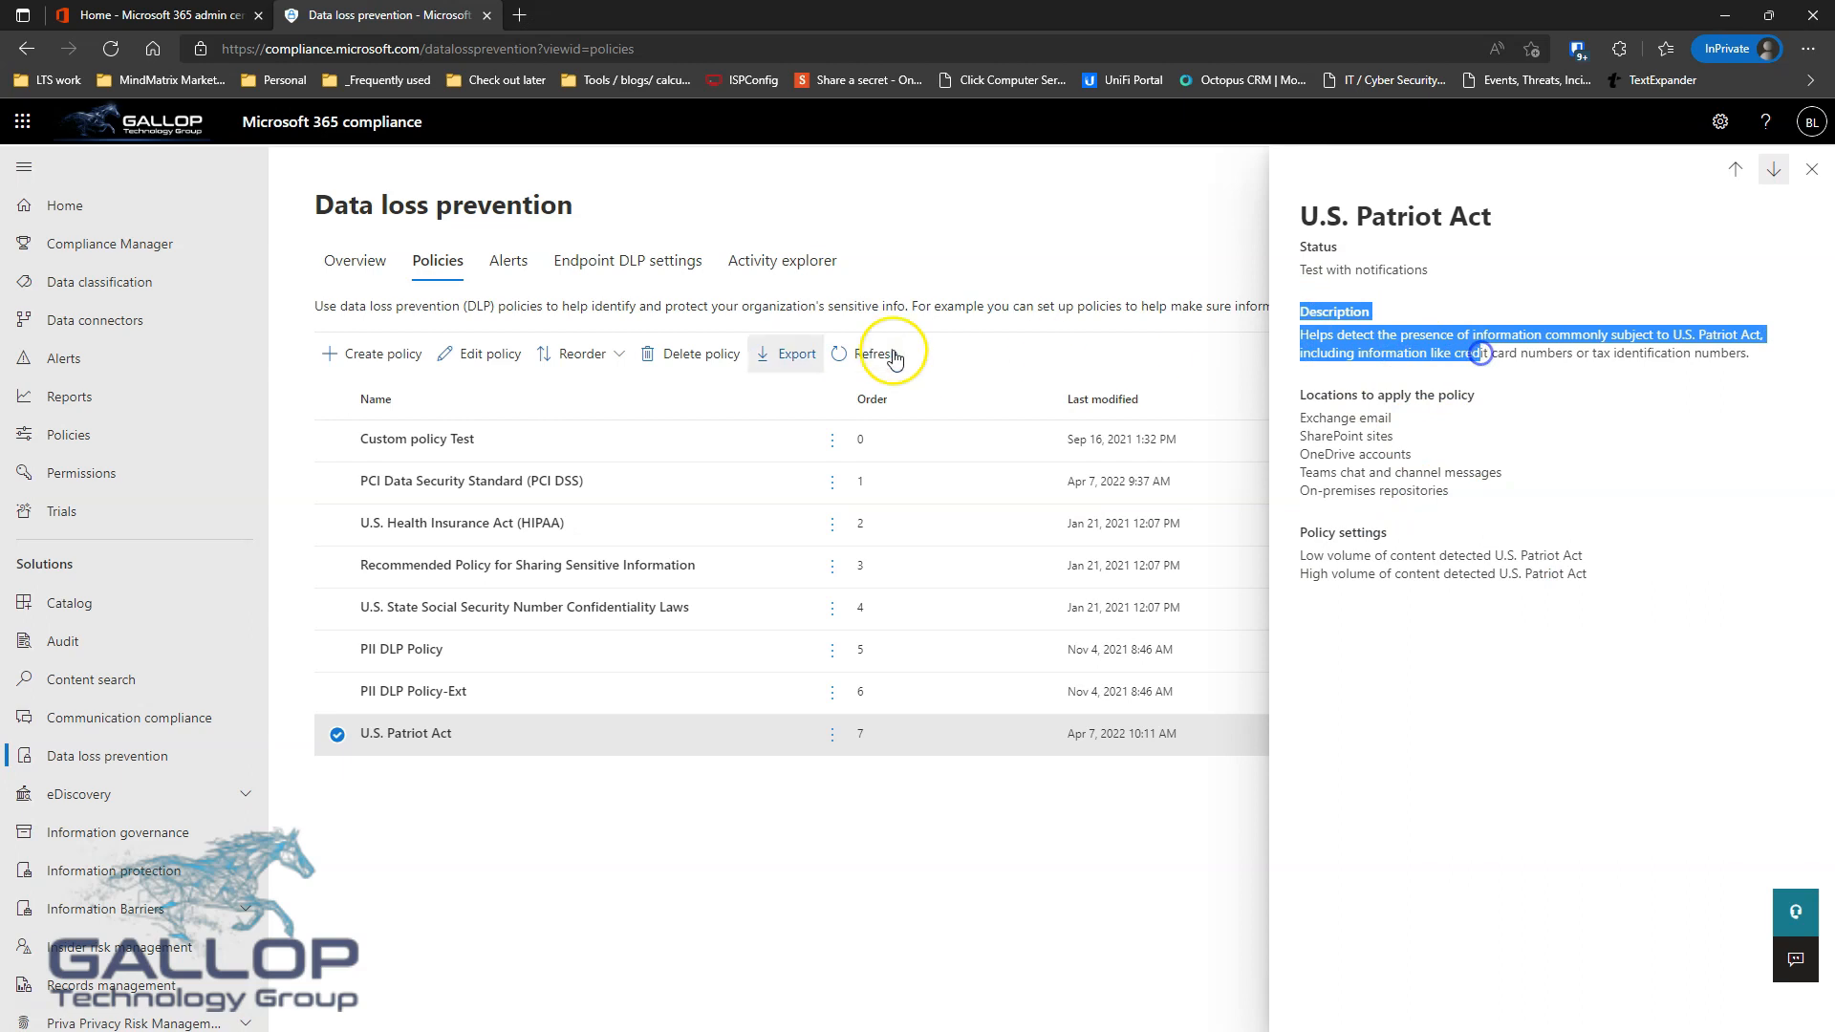
- Open the U.S. Patriot Act policy for editing, look over its name and locations pages, and cancel without changes
{"action": "left_click", "coordinate": [494, 359]}
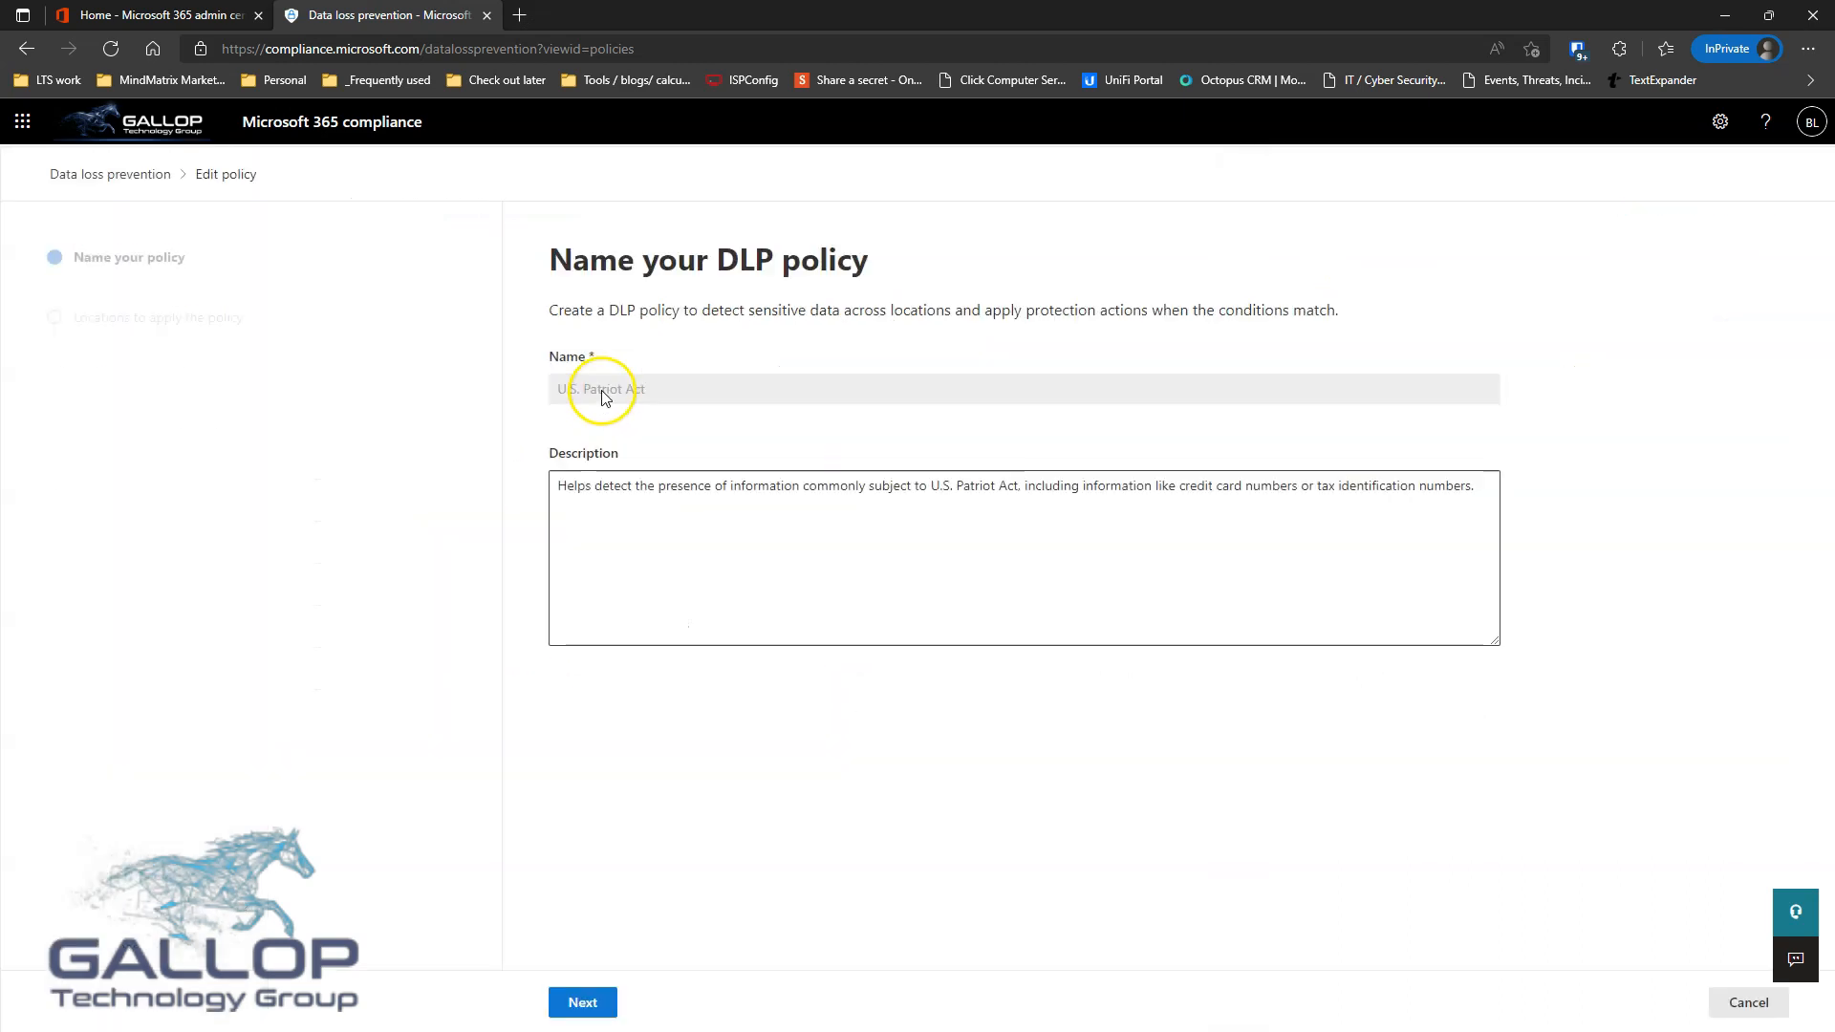
{"action": "left_click", "coordinate": [582, 1002]}
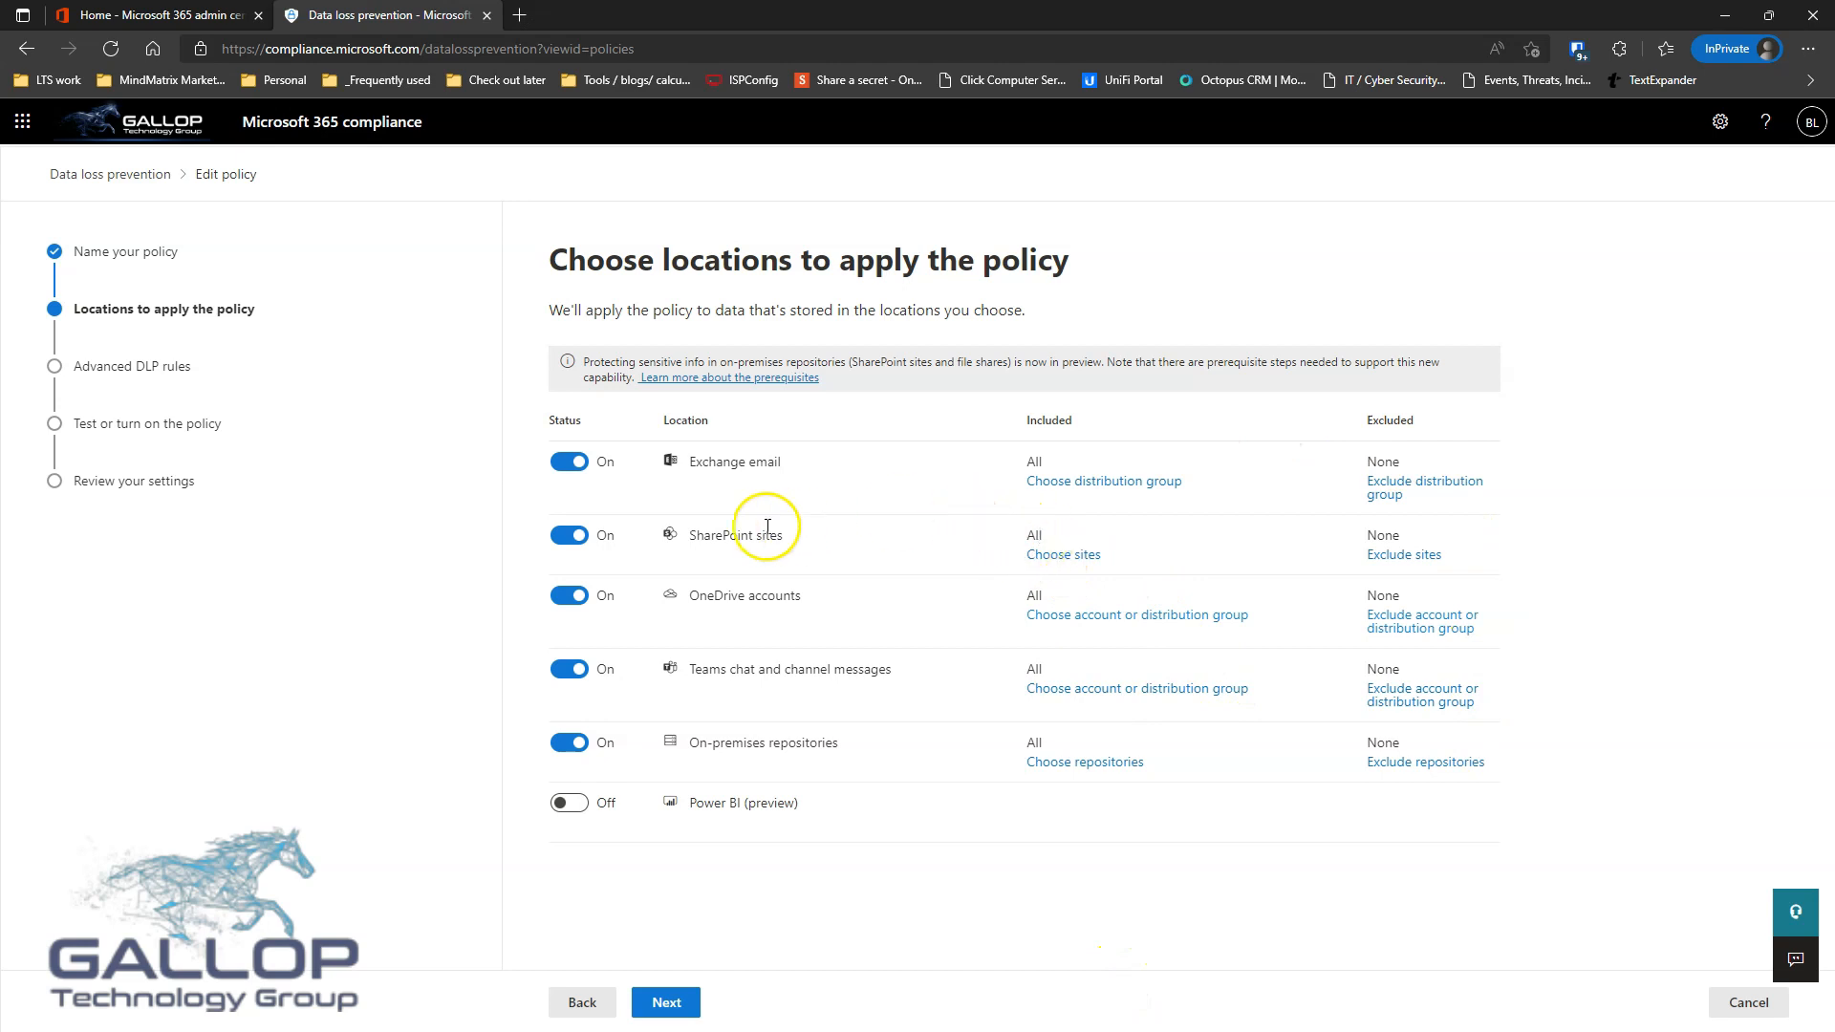
{"action": "left_click", "coordinate": [1749, 1006]}
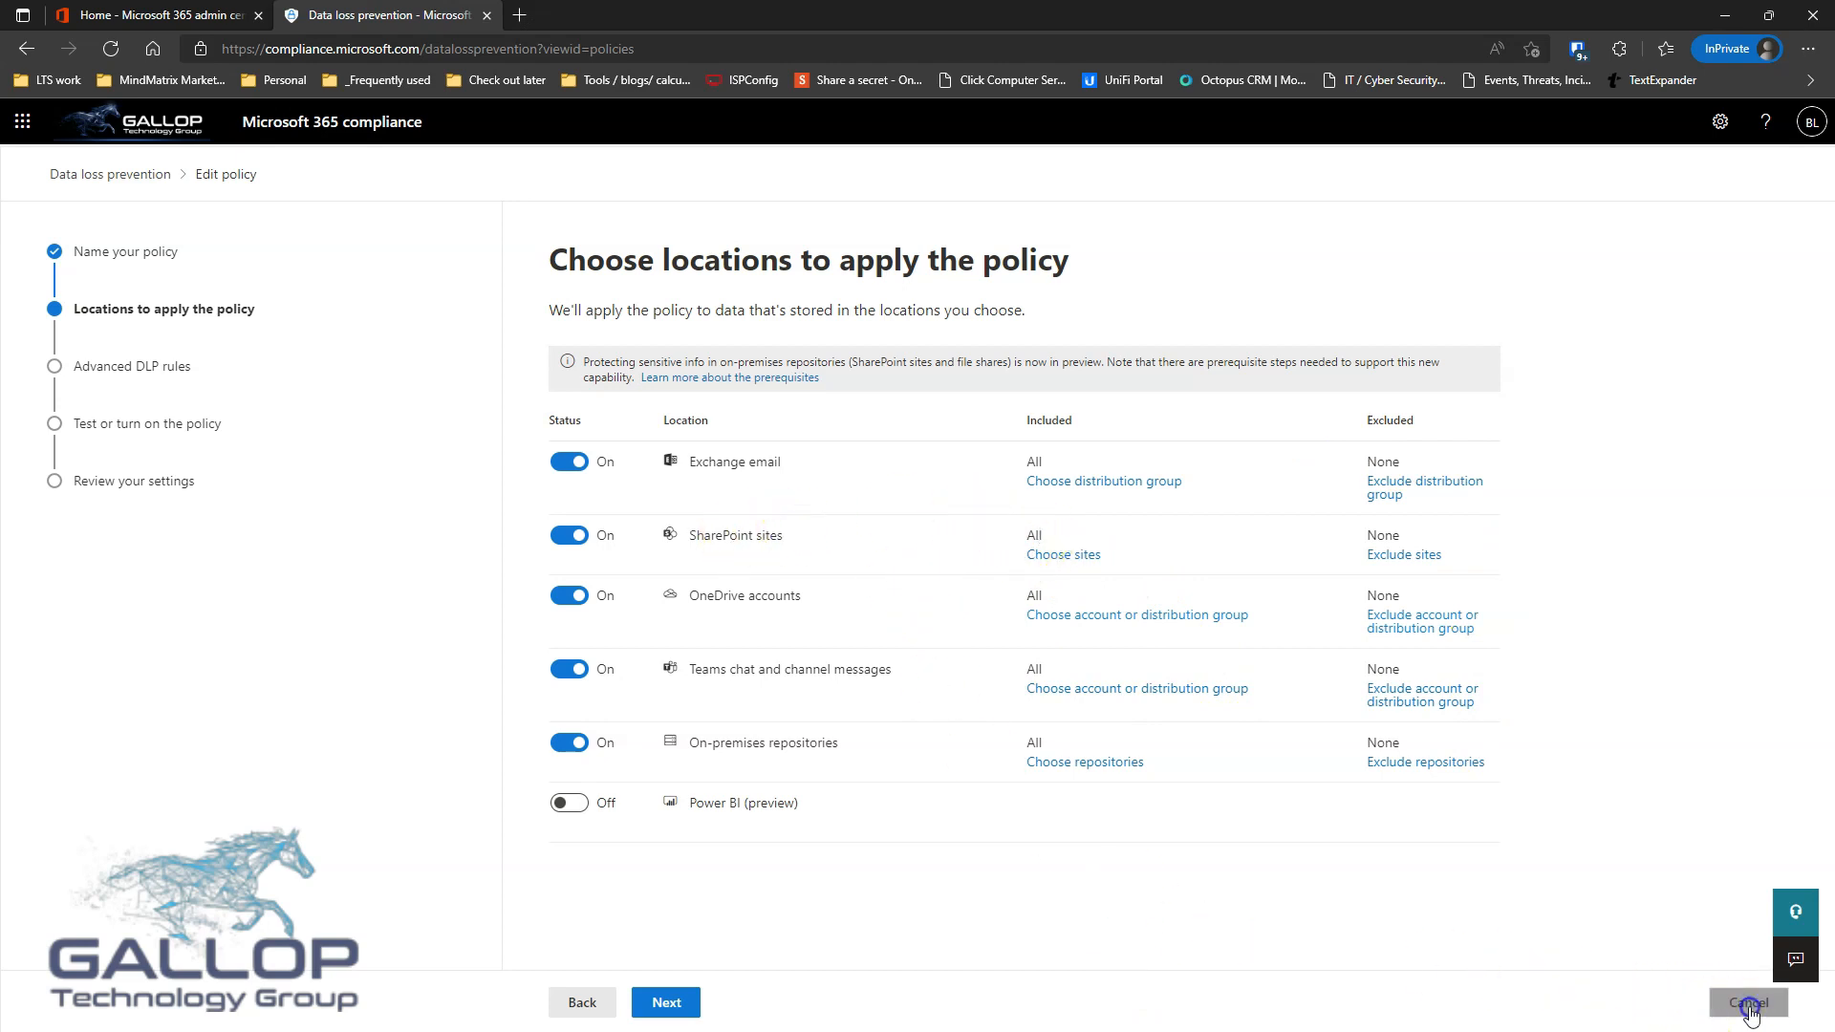